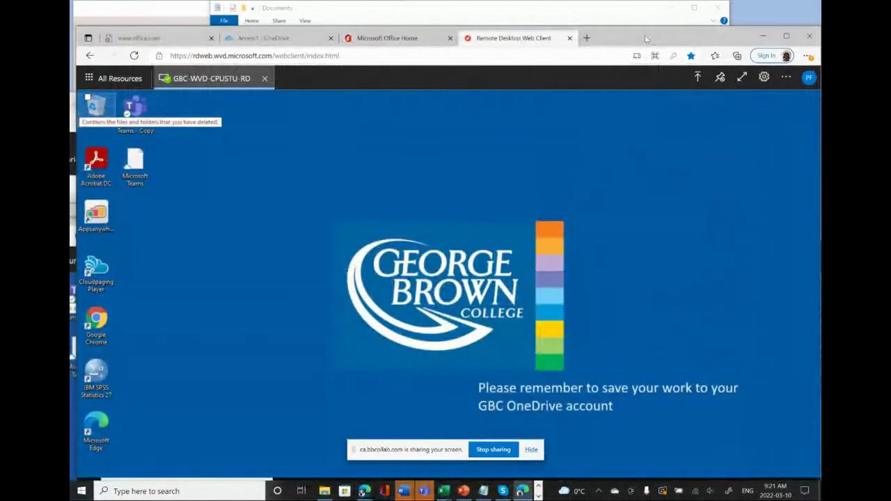
# Check the OneDrive sync status in the tray, then launch Microsoft Access from Start
pyautogui.moveTo(646, 38); pyautogui.dragTo(655, 32)
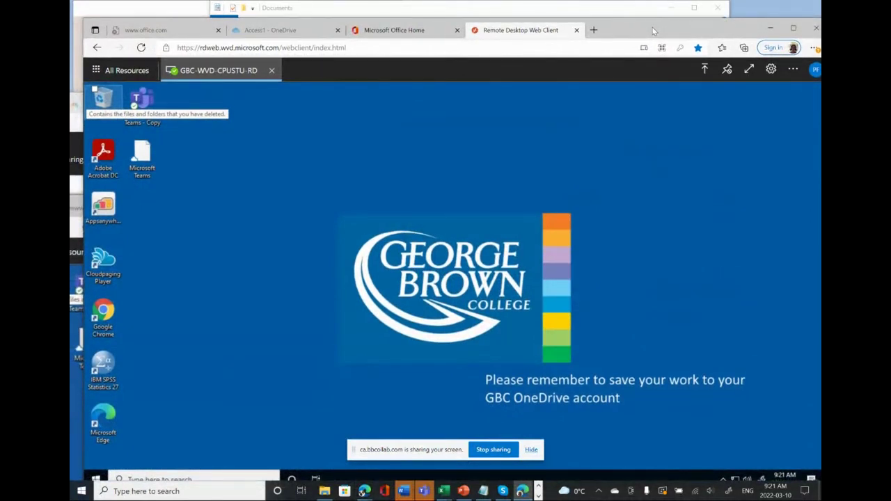
pyautogui.moveTo(654, 31); pyautogui.dragTo(654, 28)
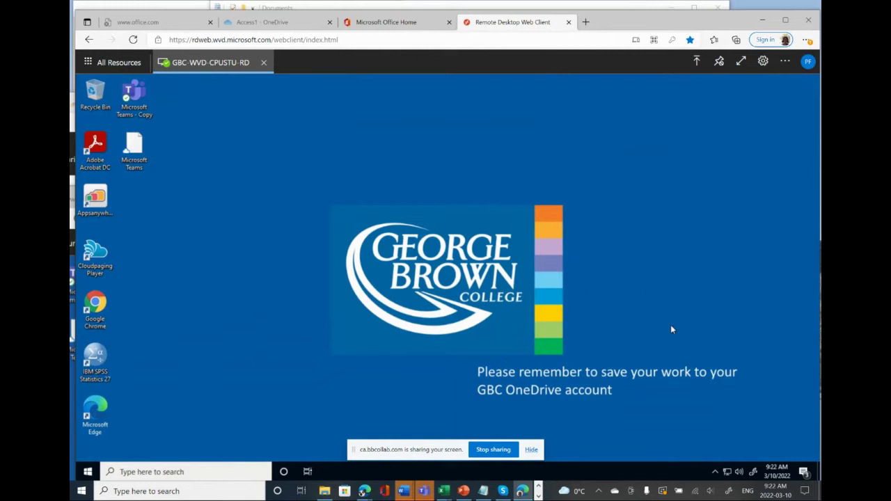
pyautogui.click(716, 474)
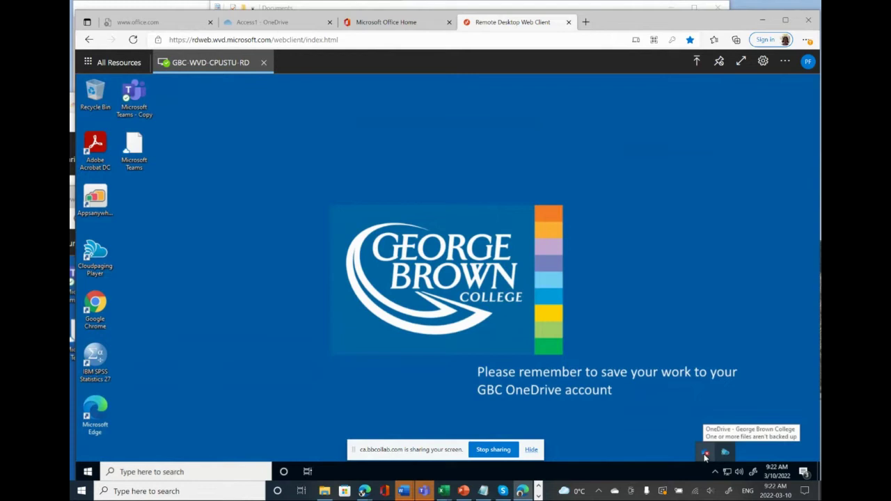
pyautogui.click(705, 454)
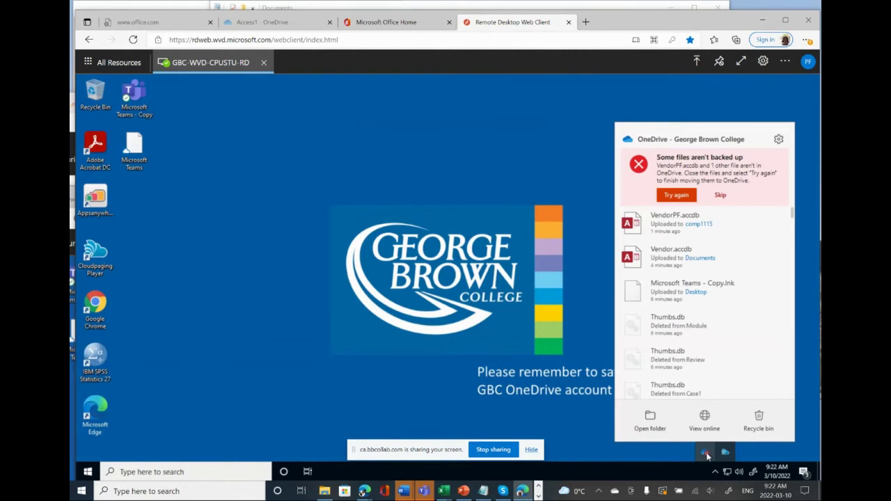
pyautogui.click(576, 432)
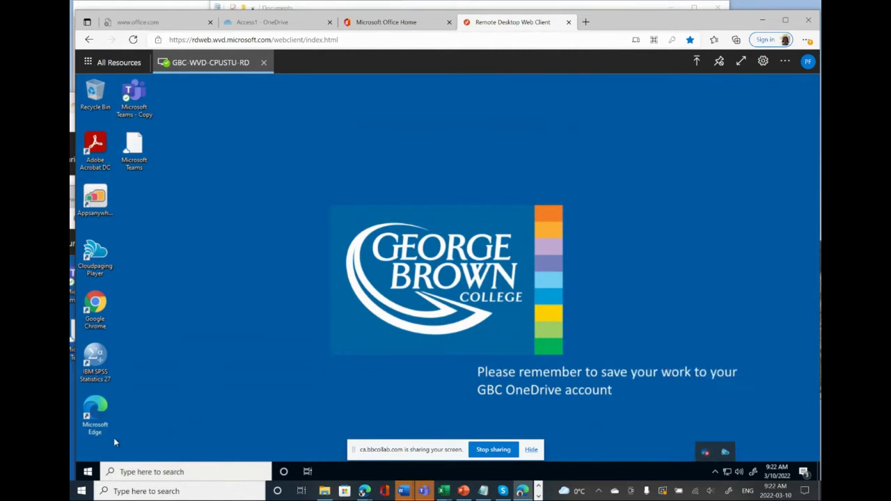
pyautogui.click(88, 472)
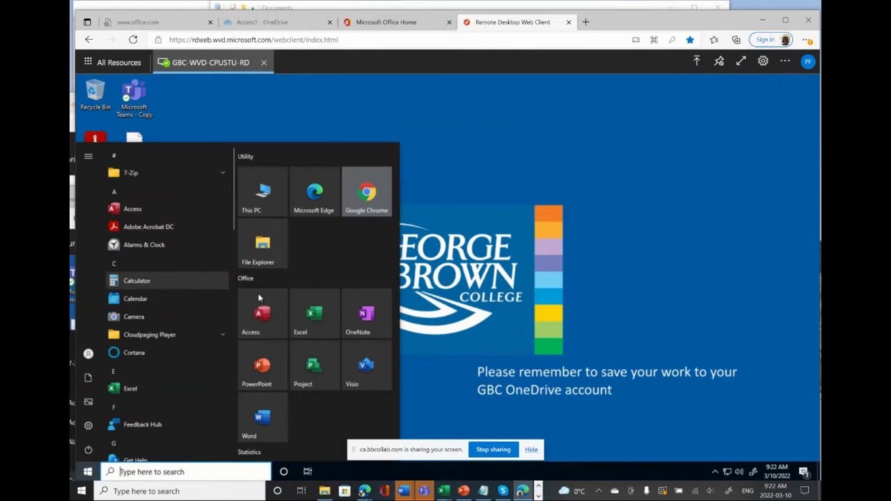
pyautogui.click(264, 311)
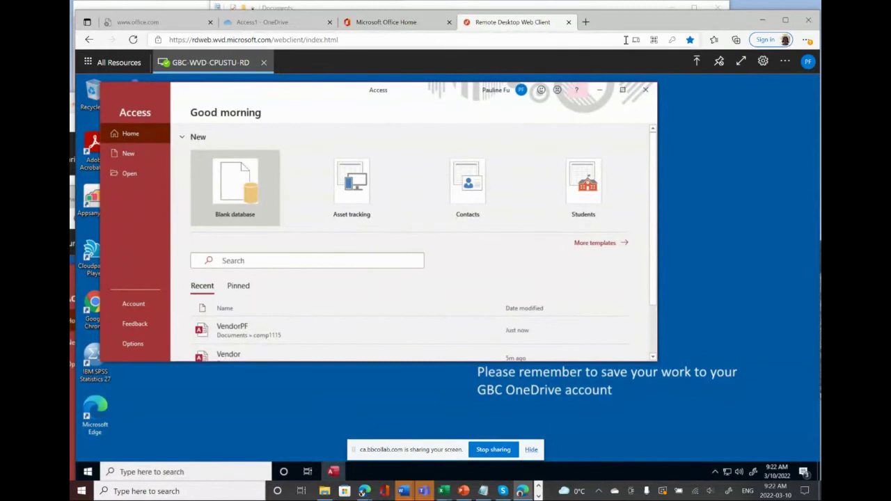
pyautogui.moveTo(619, 30)
pyautogui.mouseDown()
pyautogui.moveTo(629, 126)
pyautogui.moveTo(644, 159)
pyautogui.mouseUp()
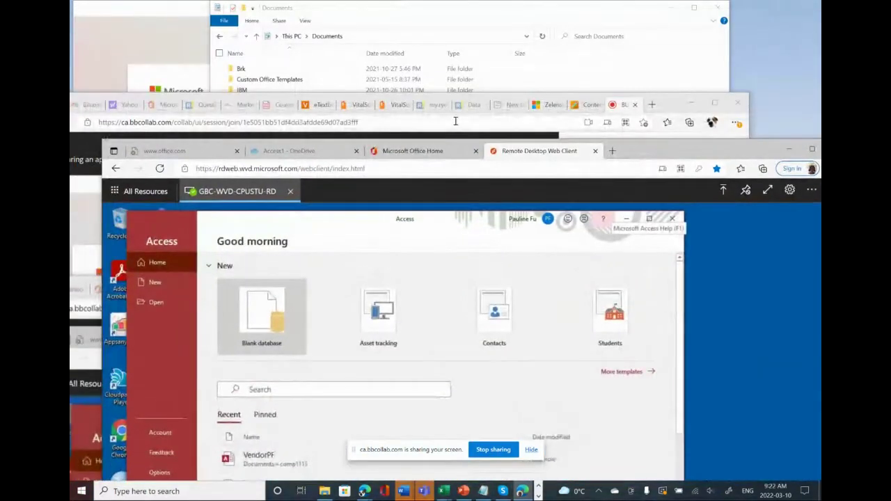
pyautogui.click(362, 109)
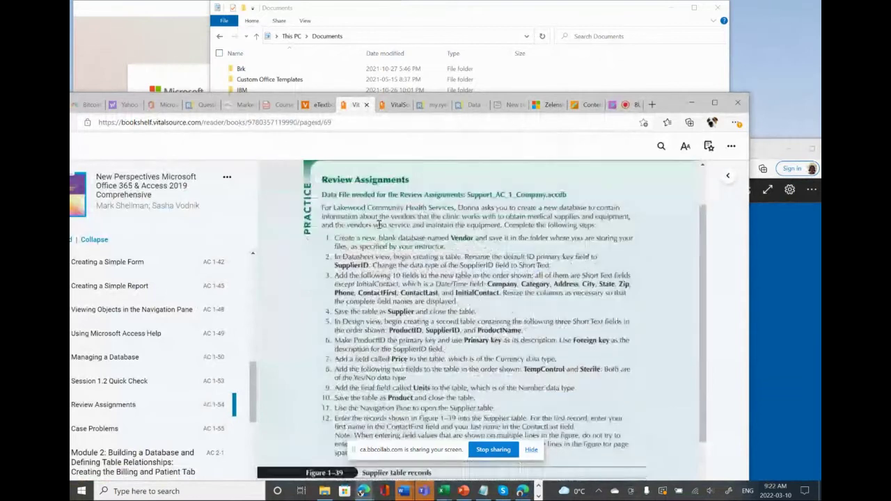
pyautogui.moveTo(335, 239)
pyautogui.mouseDown()
pyautogui.moveTo(473, 239)
pyautogui.moveTo(445, 251)
pyautogui.mouseUp()
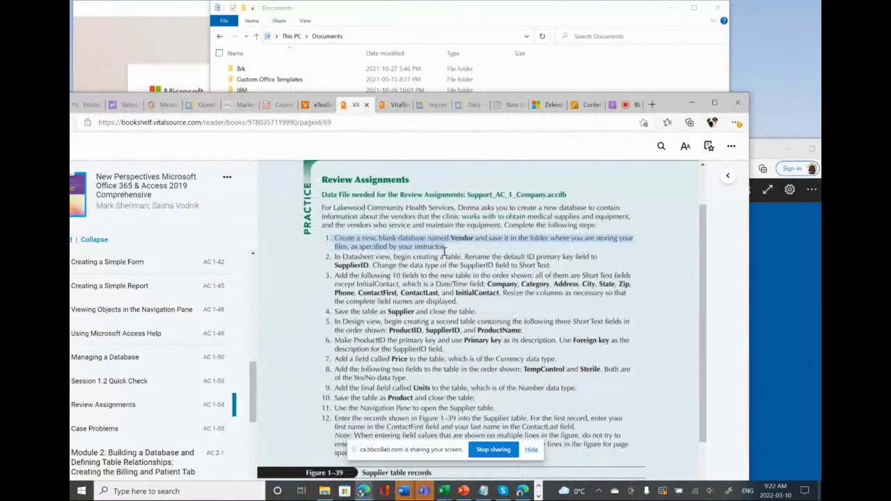
pyautogui.click(774, 248)
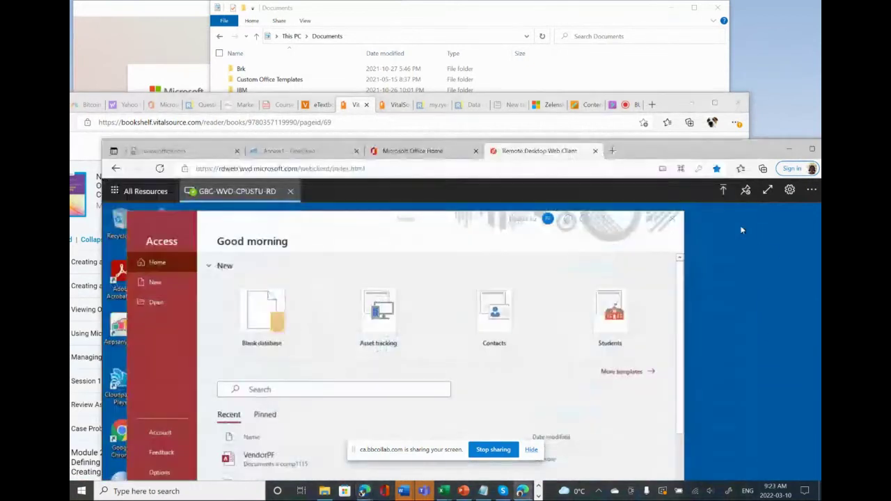
# Start a blank database and browse its save location to OneDrive - George Brown College
pyautogui.moveTo(697, 150); pyautogui.dragTo(698, 39)
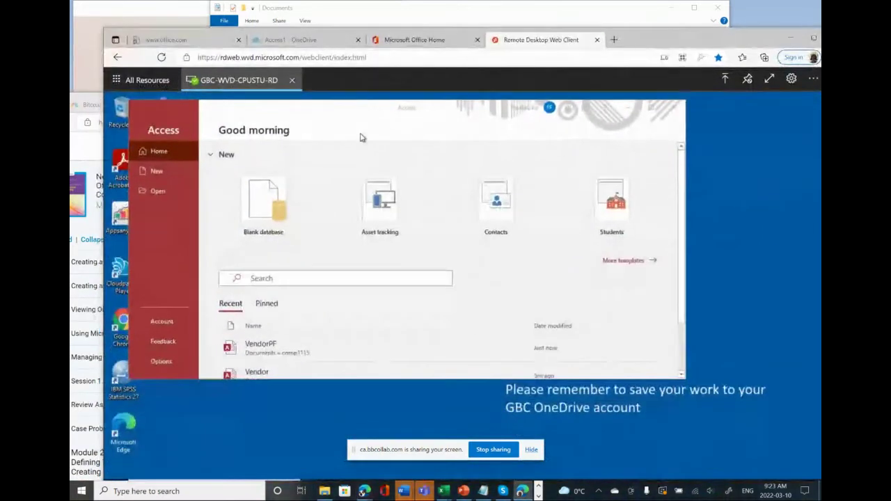
pyautogui.click(262, 203)
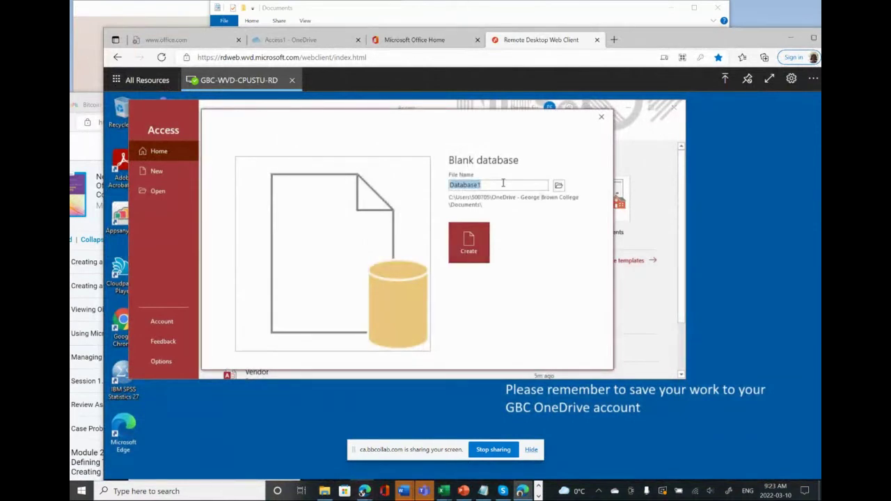
pyautogui.click(558, 186)
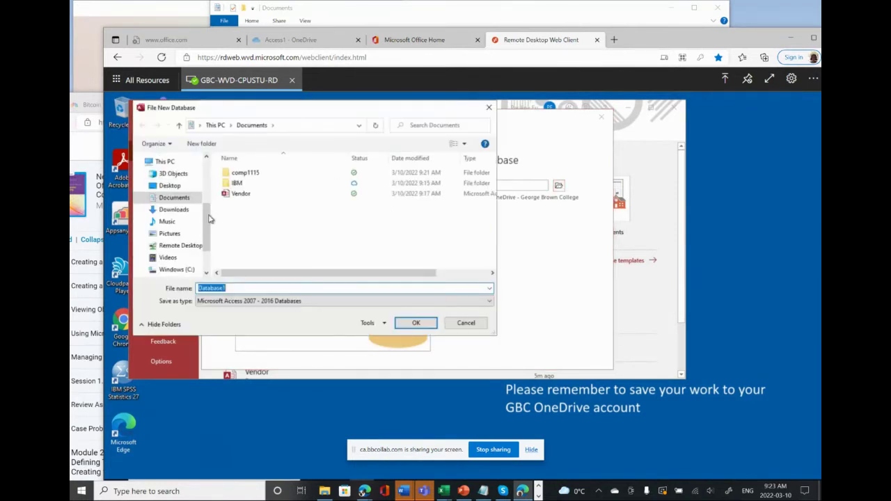
pyautogui.moveTo(209, 220)
pyautogui.mouseDown()
pyautogui.moveTo(207, 238)
pyautogui.moveTo(212, 180)
pyautogui.mouseUp()
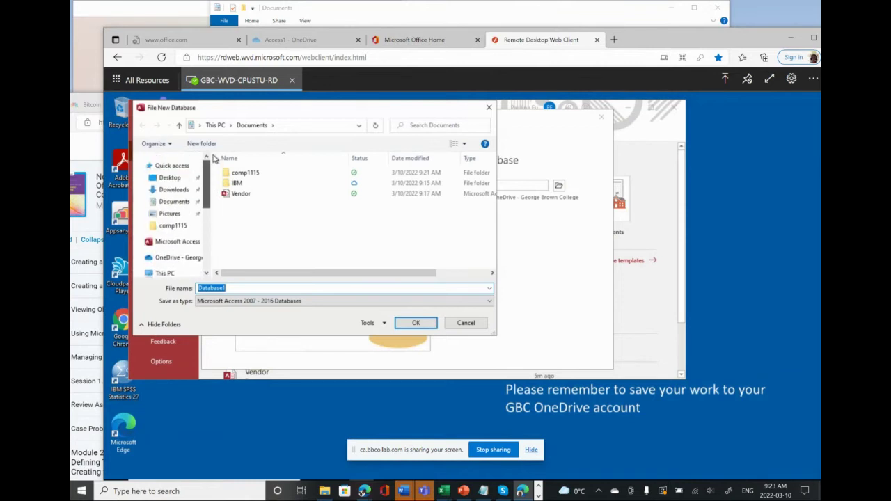
pyautogui.moveTo(205, 177); pyautogui.dragTo(204, 197)
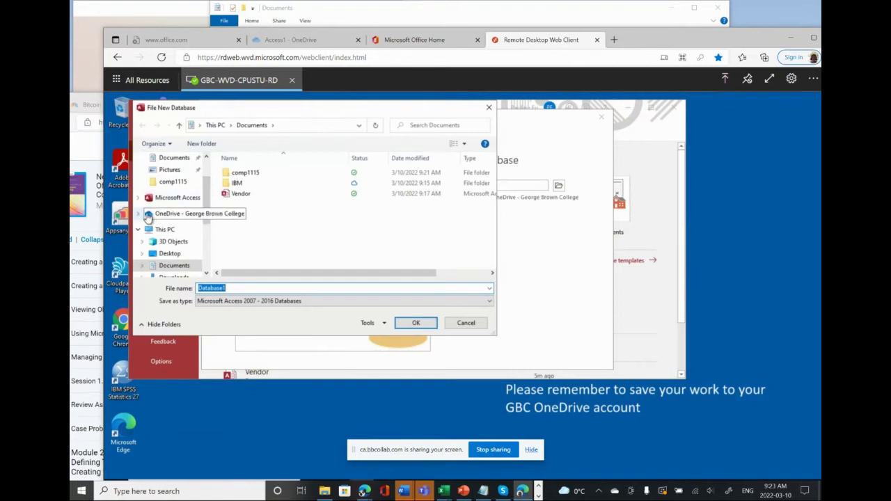
pyautogui.click(148, 216)
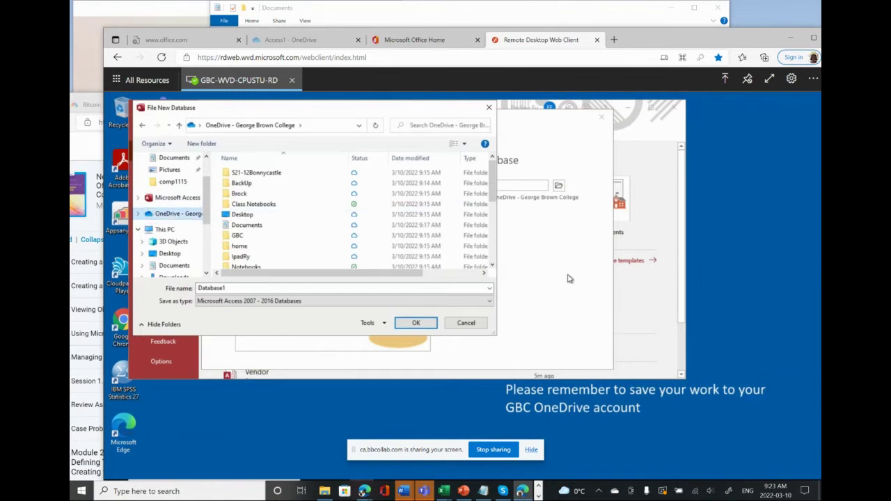
pyautogui.click(693, 463)
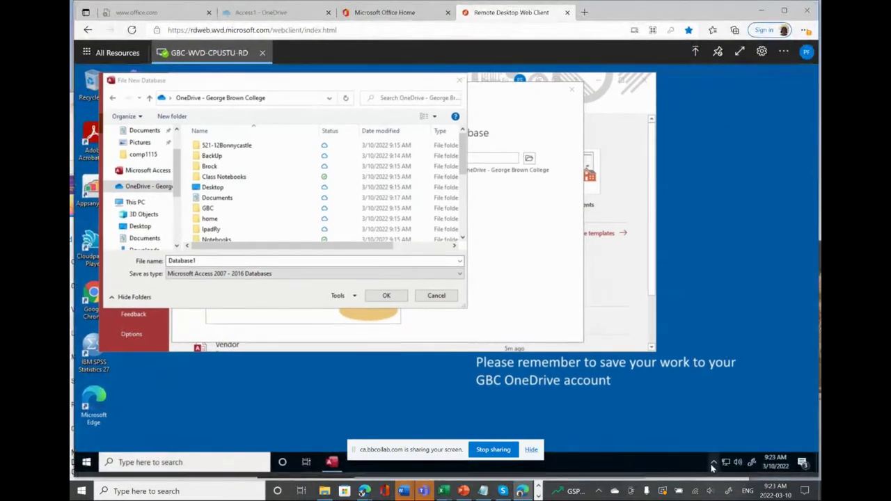
# Navigate the save dialog into the GBC > F21 > Comp1115 folder
pyautogui.click(714, 462)
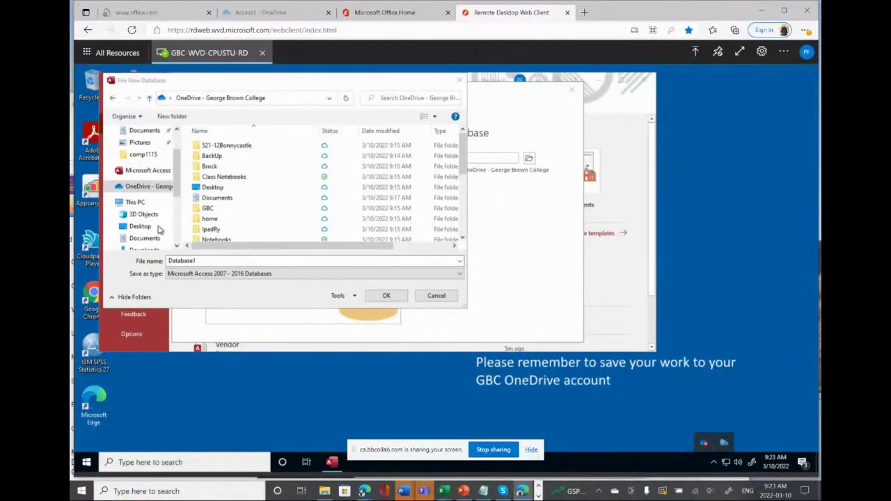
pyautogui.click(126, 188)
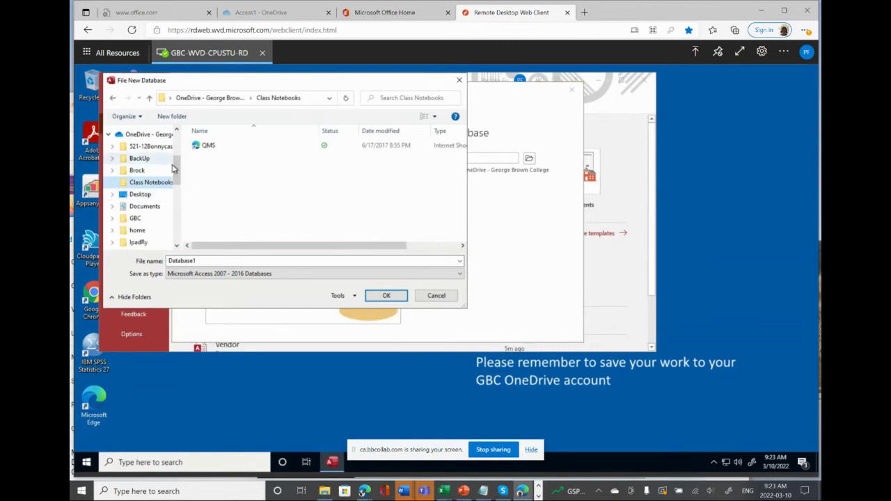
pyautogui.click(124, 136)
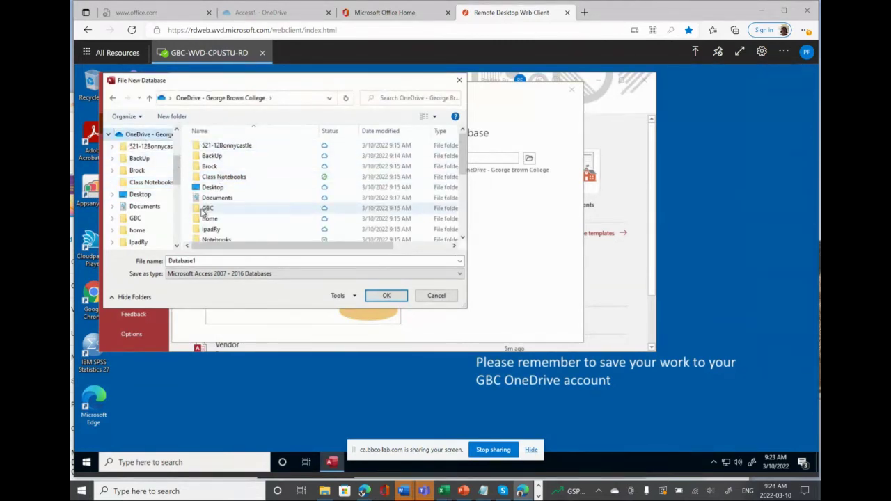
pyautogui.doubleClick(205, 209)
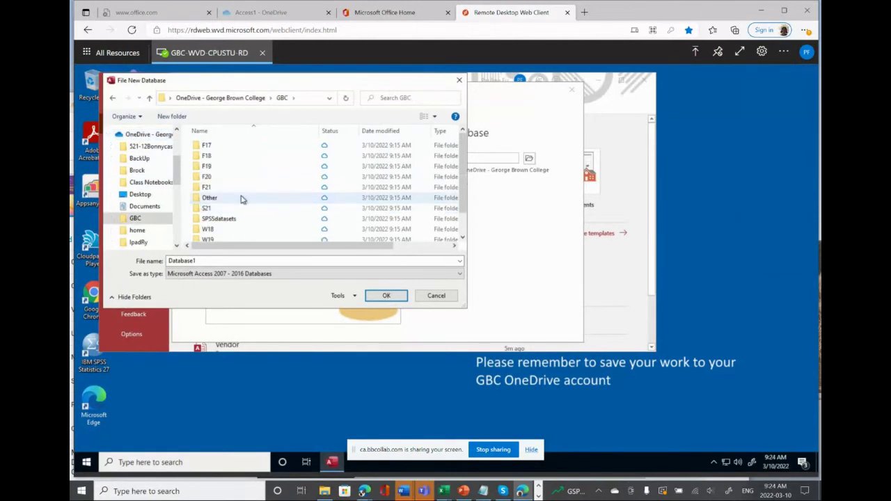
pyautogui.doubleClick(206, 188)
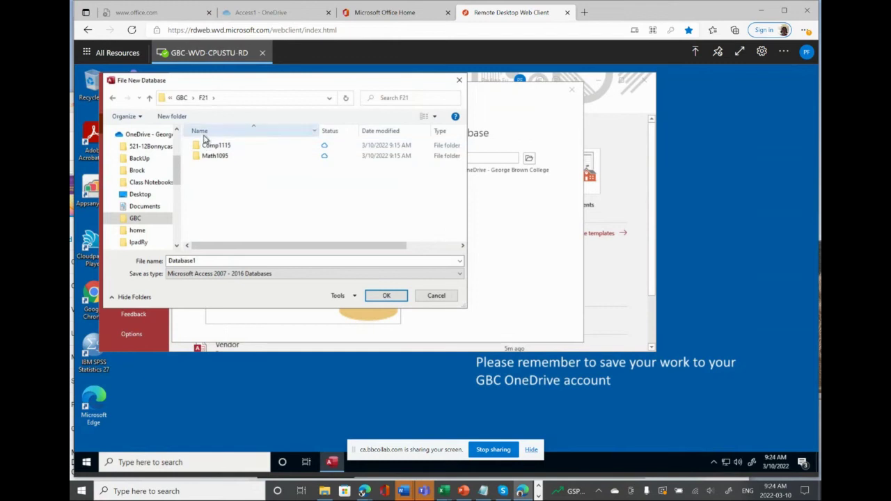
pyautogui.click(183, 99)
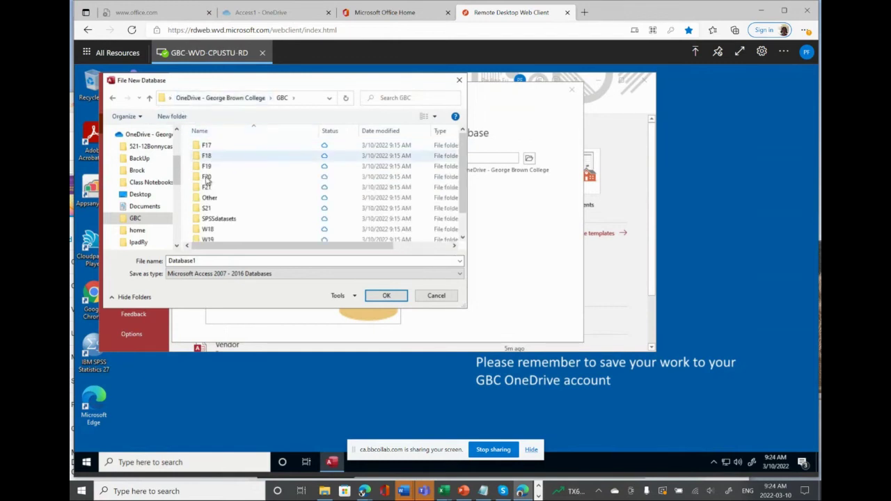
pyautogui.doubleClick(200, 188)
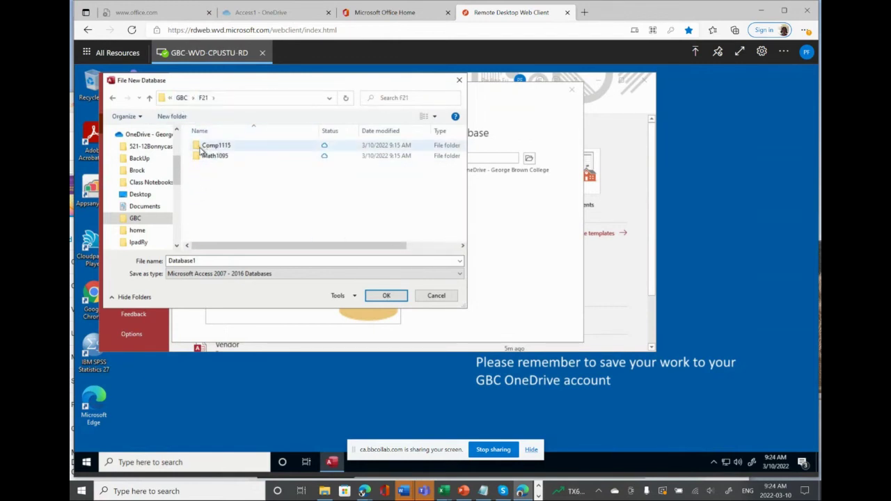
pyautogui.click(200, 149)
pyautogui.doubleClick(200, 149)
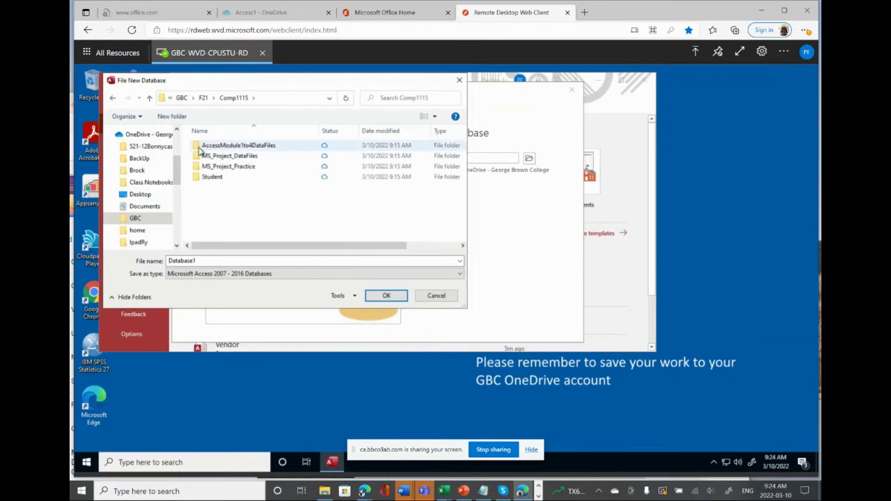
# Create a new folder inside Comp1115 and rename it HandsOn
pyautogui.rightClick(216, 209)
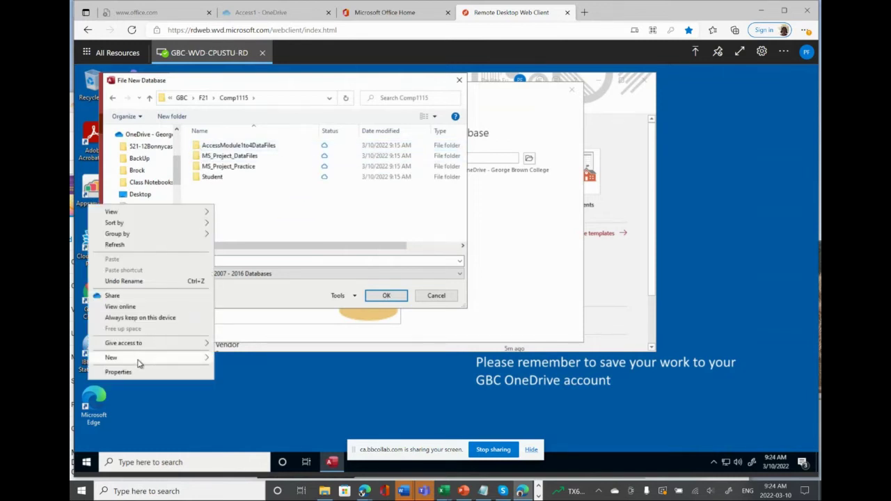
pyautogui.moveTo(154, 357)
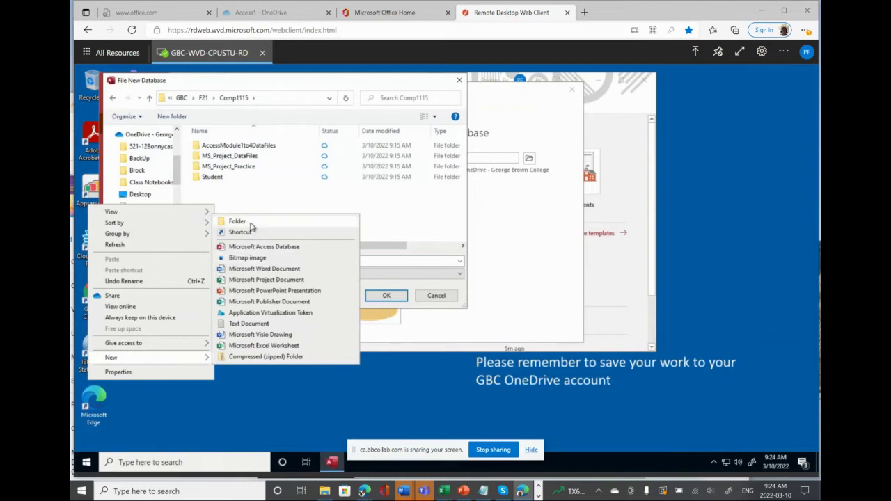
pyautogui.click(252, 220)
pyautogui.click(279, 197)
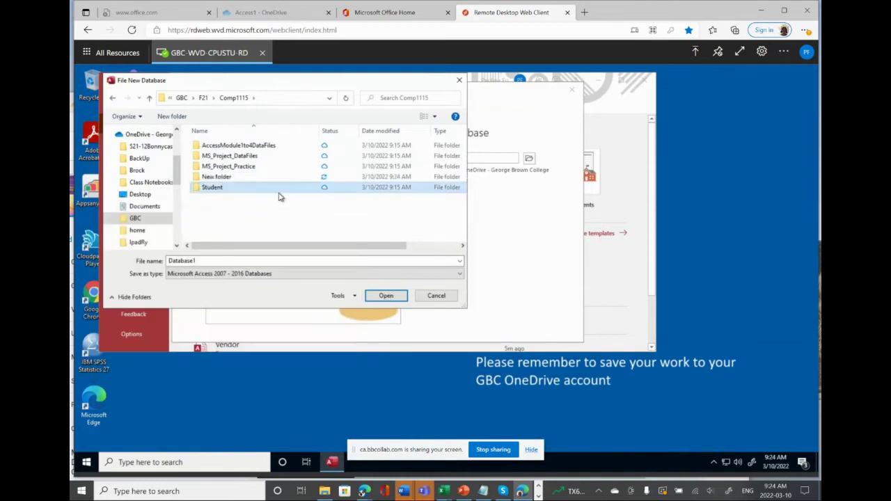
pyautogui.rightClick(232, 179)
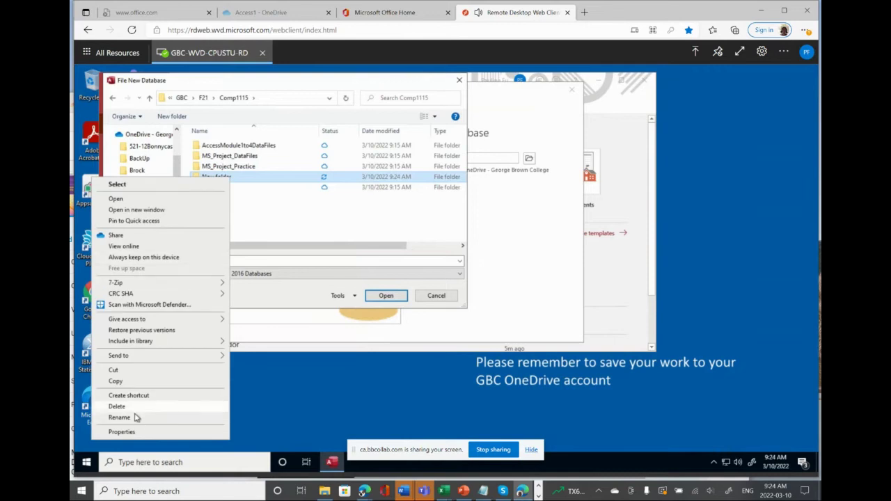
pyautogui.click(139, 419)
pyautogui.click(341, 240)
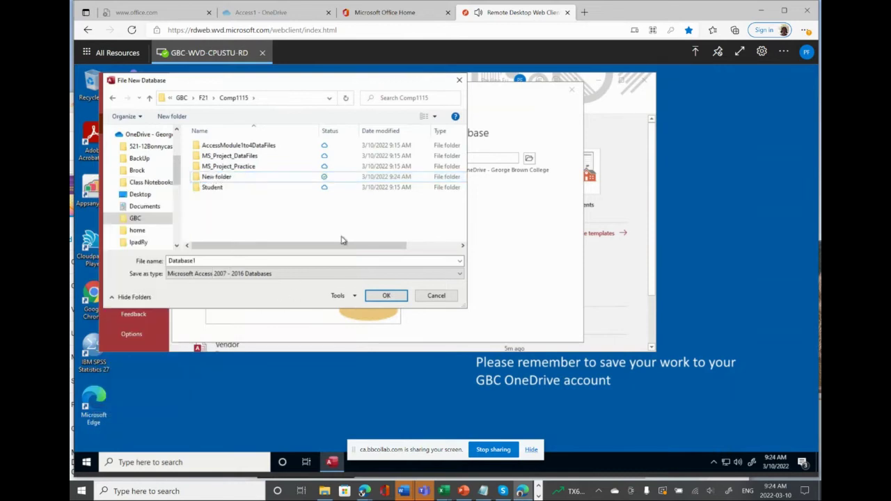
pyautogui.rightClick(227, 179)
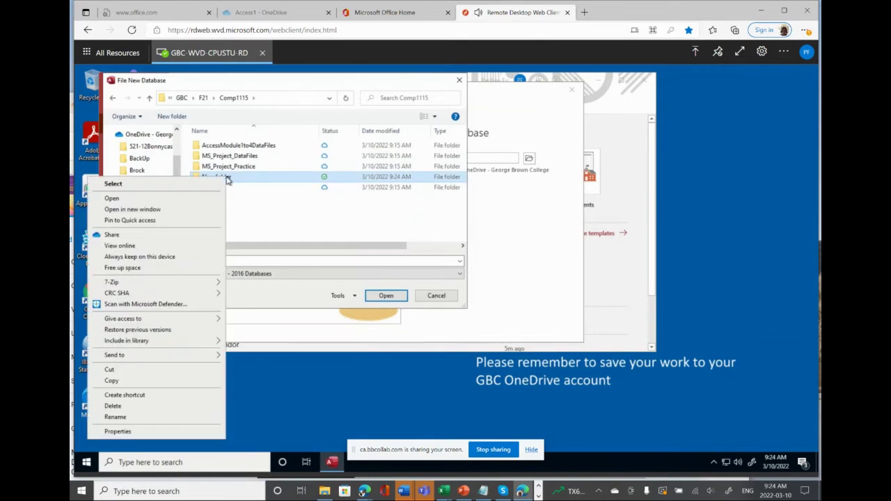
pyautogui.click(134, 417)
pyautogui.write('HandsOn')
pyautogui.press('Return')
# Create the blank database VendorModule1PF.accdb inside the HandsOn folder
pyautogui.doubleClick(202, 157)
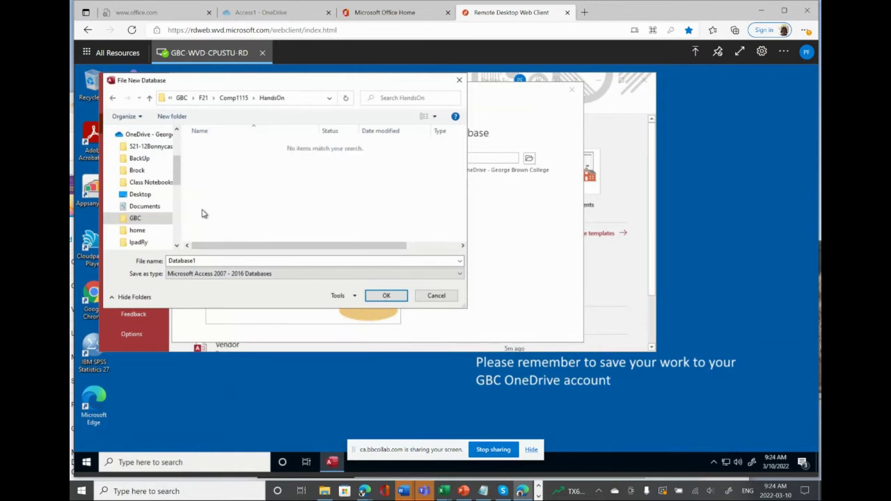
pyautogui.doubleClick(205, 261)
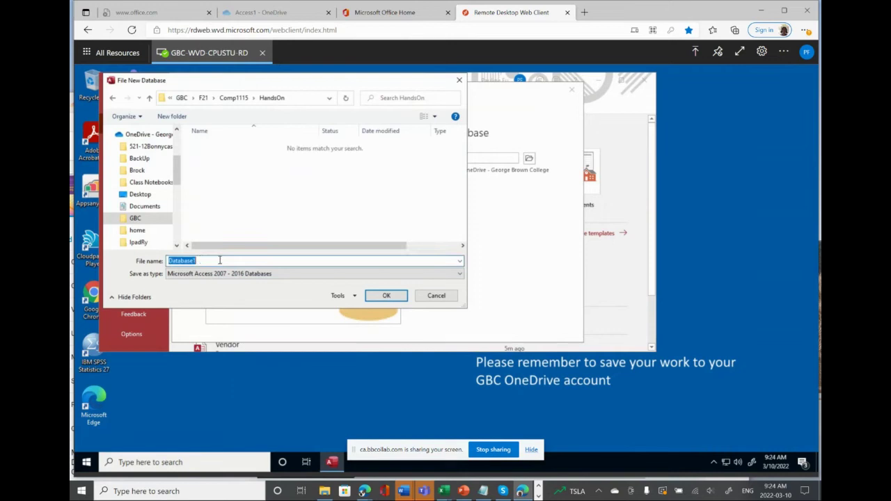
pyautogui.write('V')
pyautogui.write('endo')
pyautogui.write('Module1')
pyautogui.write('PF')
pyautogui.click(382, 297)
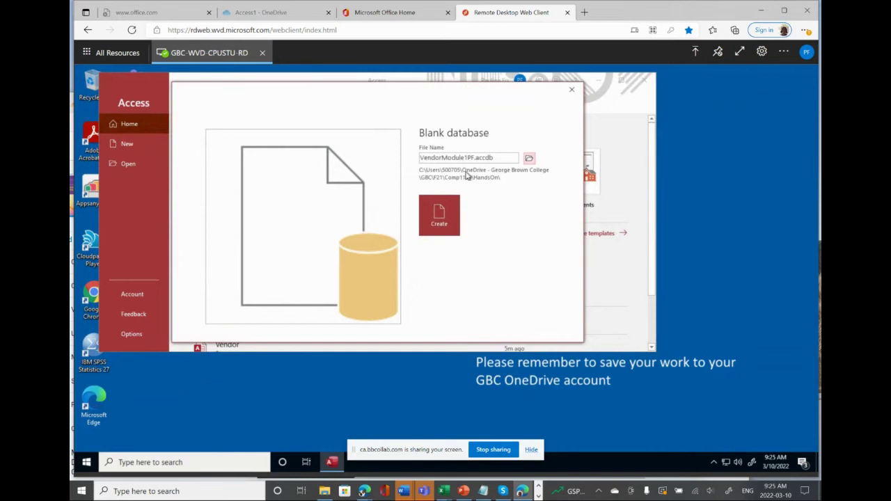
pyautogui.click(437, 213)
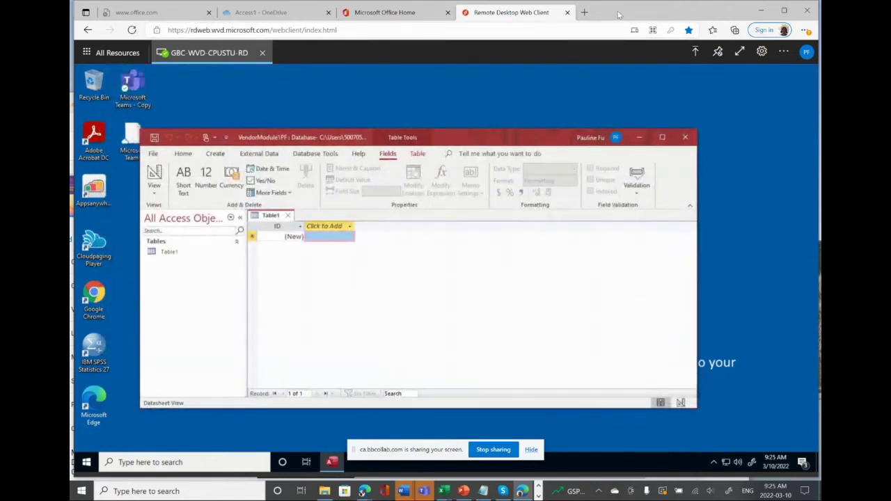
pyautogui.moveTo(619, 13); pyautogui.dragTo(646, 97)
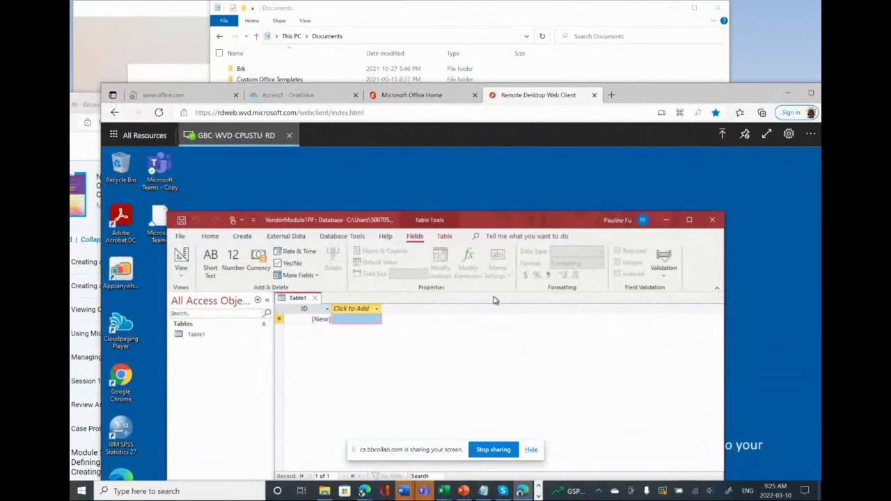
pyautogui.click(364, 491)
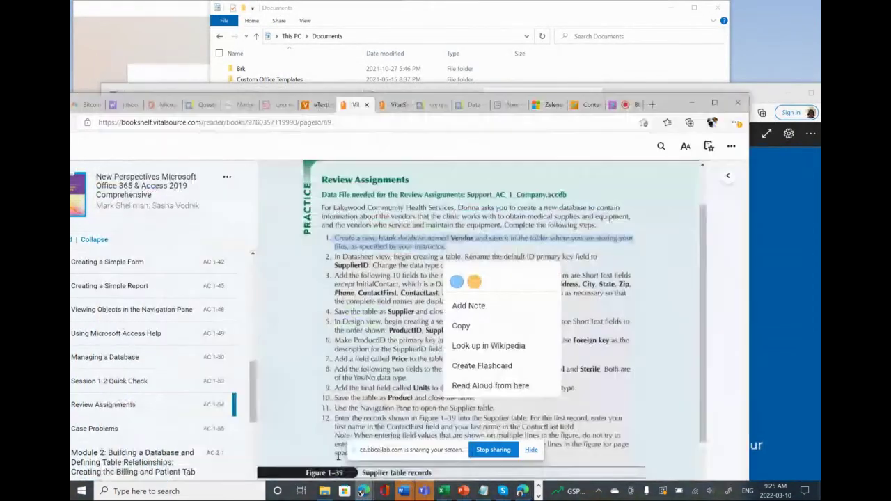
pyautogui.click(340, 459)
pyautogui.click(313, 279)
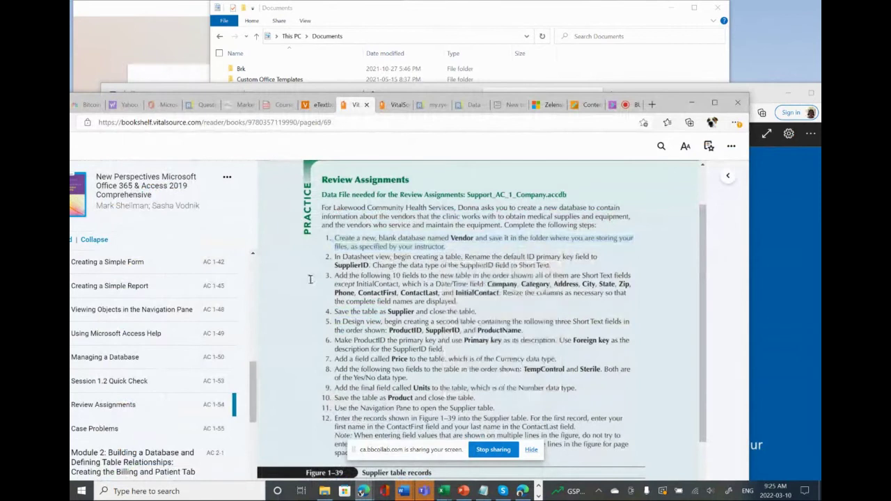
pyautogui.moveTo(337, 257); pyautogui.dragTo(566, 262)
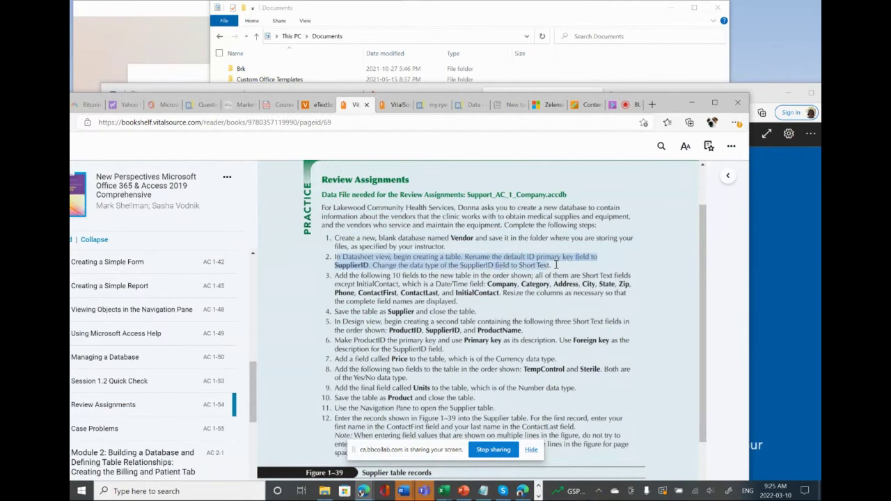
pyautogui.moveTo(556, 264); pyautogui.dragTo(556, 265)
pyautogui.click(780, 184)
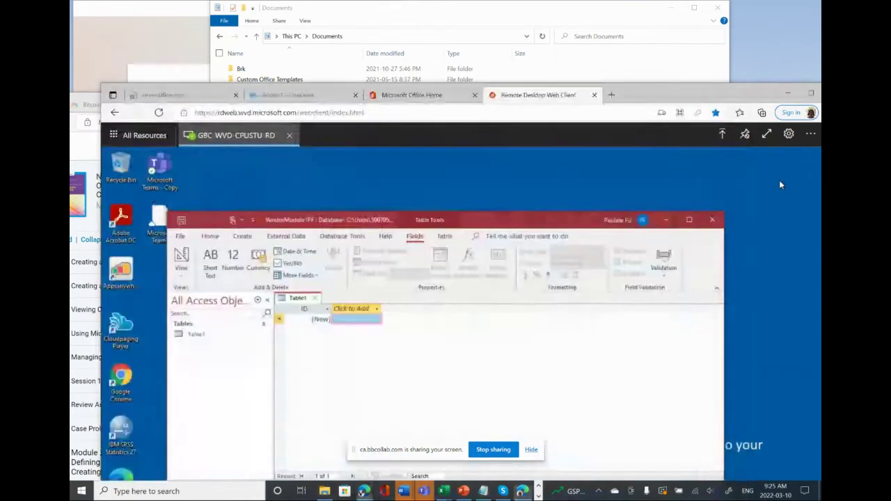
# Rename Table1's ID column to SupplierID
pyautogui.rightClick(296, 310)
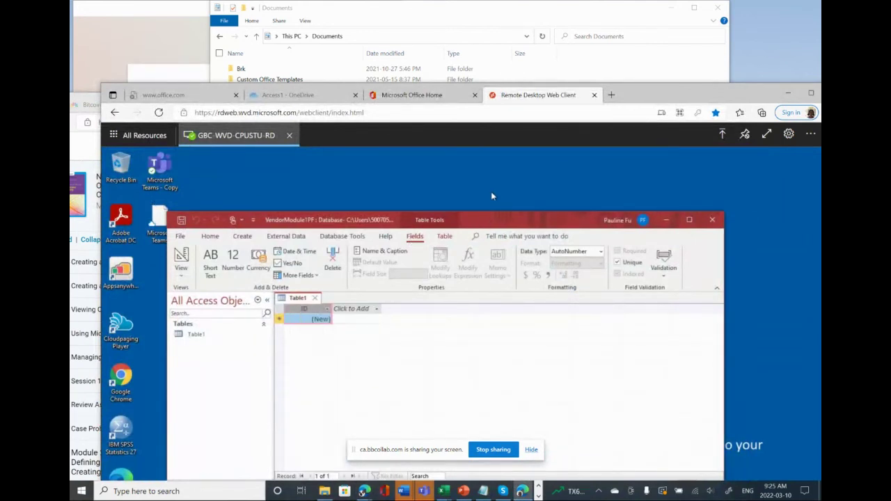
pyautogui.moveTo(485, 221); pyautogui.dragTo(491, 193)
pyautogui.moveTo(636, 87); pyautogui.dragTo(624, 33)
pyautogui.rightClick(293, 228)
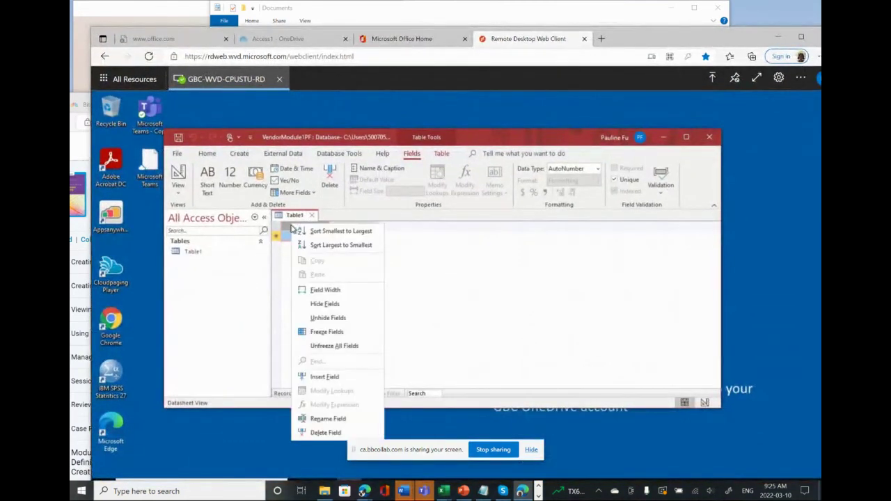
pyautogui.click(327, 419)
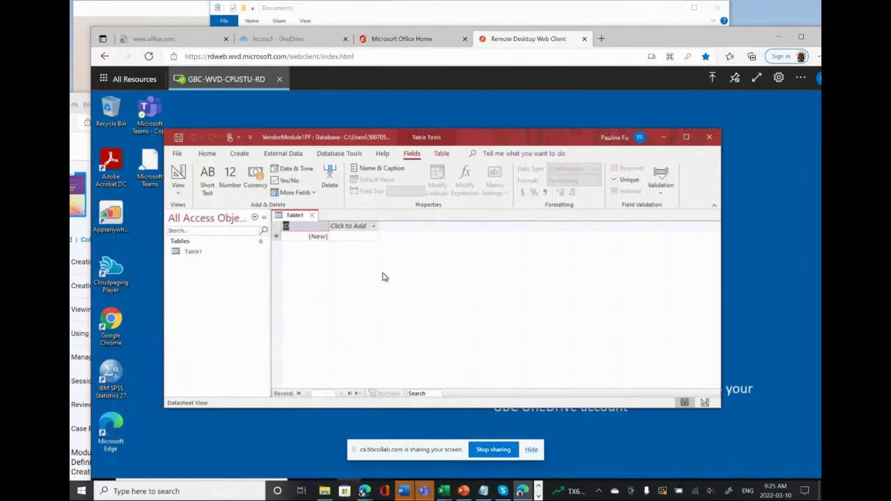
pyautogui.write('Suppli')
pyautogui.press('BackSpace')
pyautogui.write('y')
pyautogui.press('BackSpace')
pyautogui.press('BackSpace')
pyautogui.write('lierID')
pyautogui.press('Return')
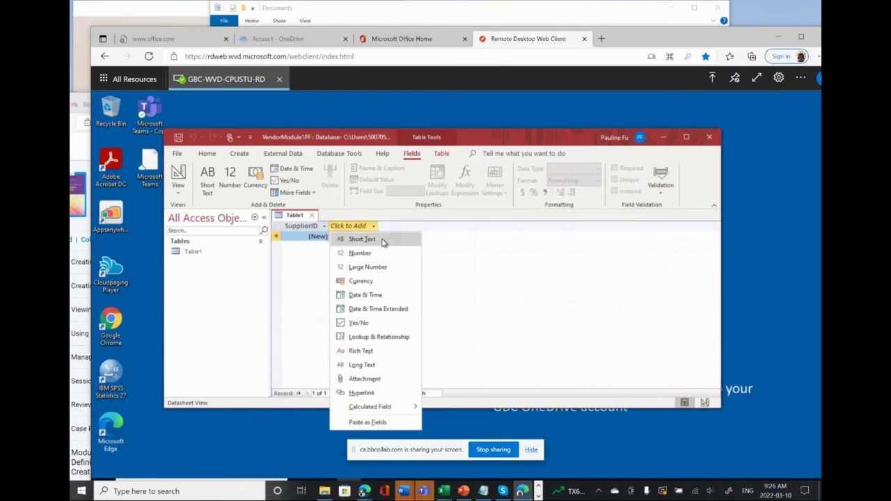
# Add Short Text fields Company, Category and Address, with a test value dd entered
pyautogui.click(376, 239)
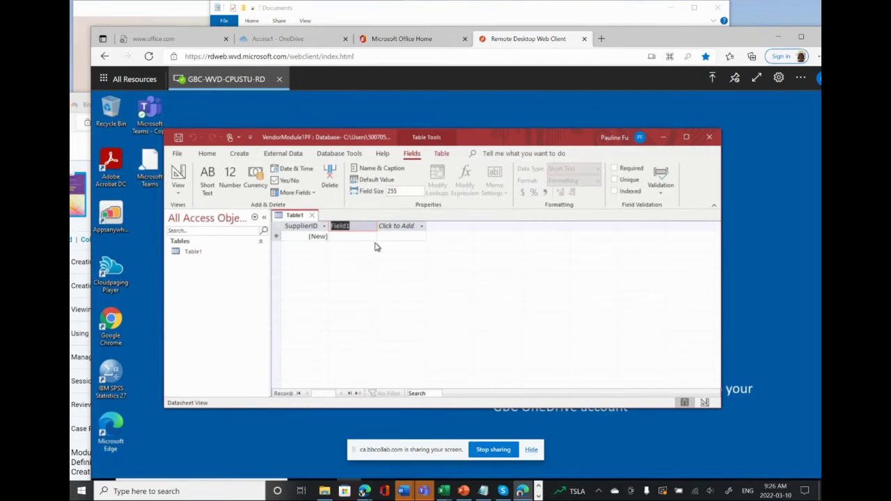
pyautogui.write('Company')
pyautogui.click(394, 227)
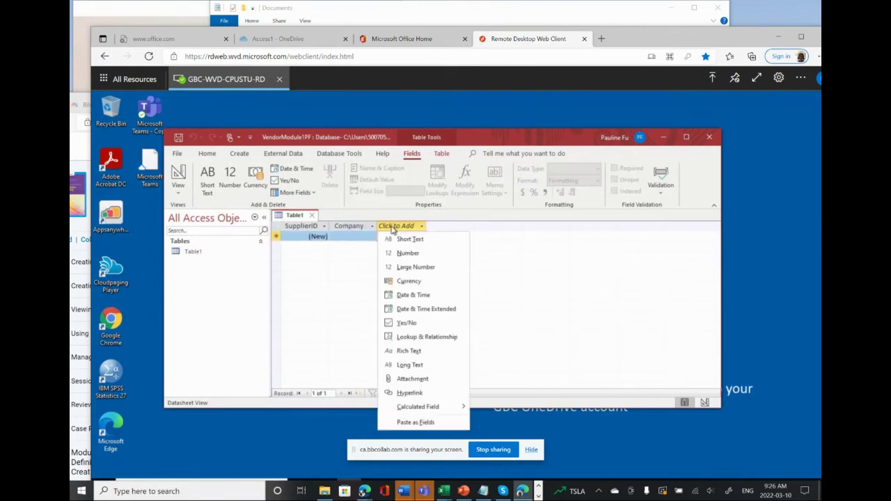
pyautogui.click(410, 238)
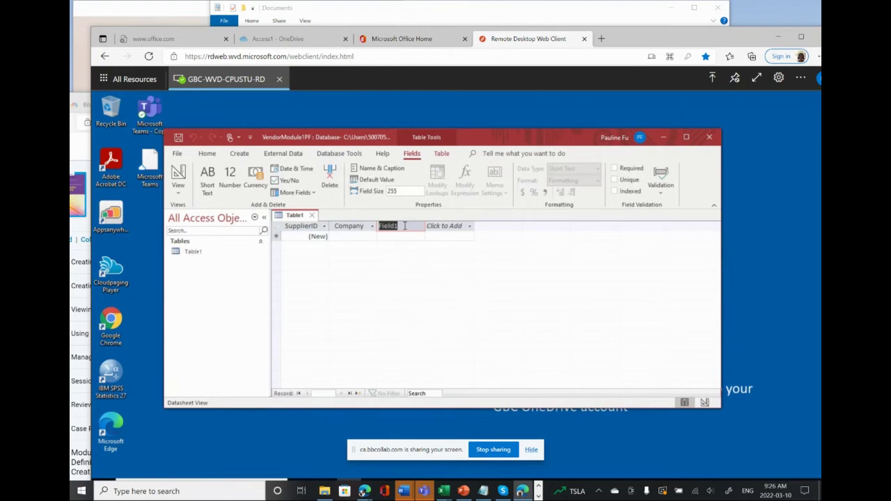
pyautogui.write('Category')
pyautogui.click(446, 227)
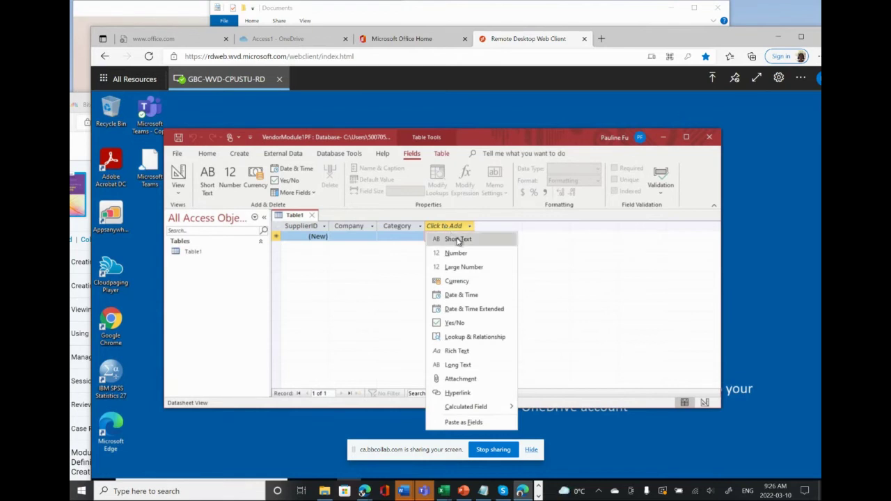
pyautogui.click(458, 239)
pyautogui.click(458, 239)
pyautogui.write('dd')
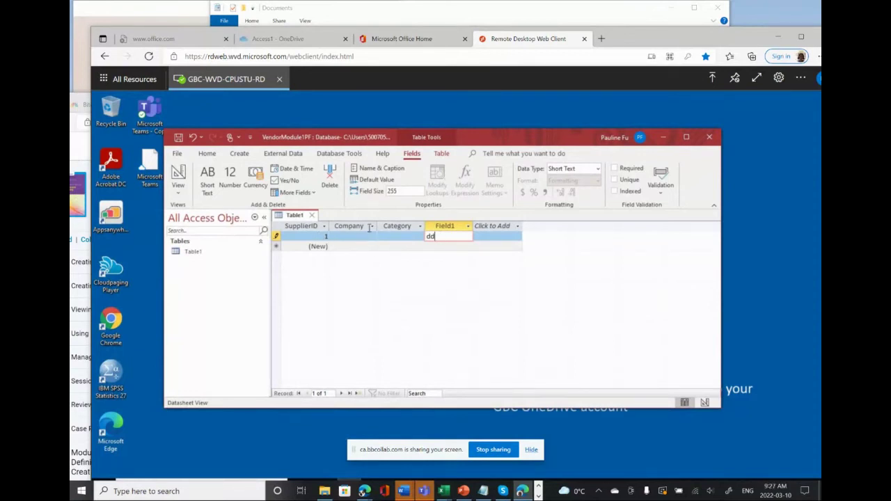
pyautogui.click(449, 226)
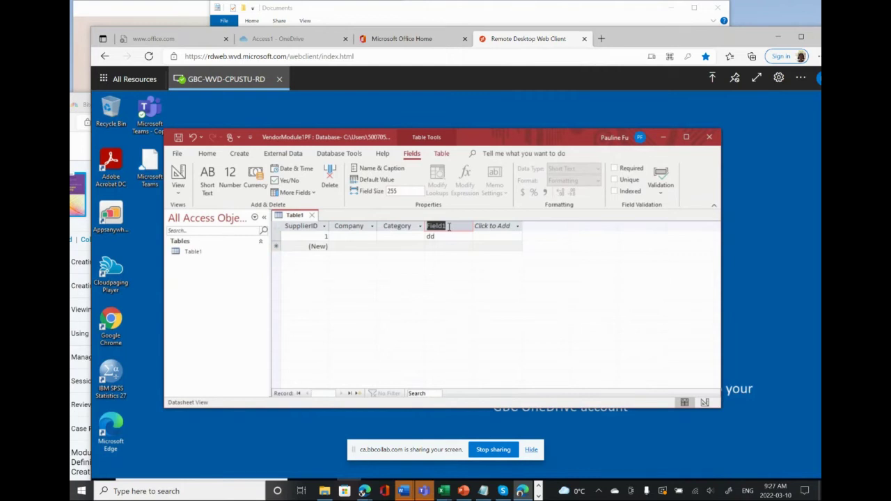
pyautogui.write('Address')
# Add Short Text fields City, State and Zip after Address
pyautogui.click(489, 230)
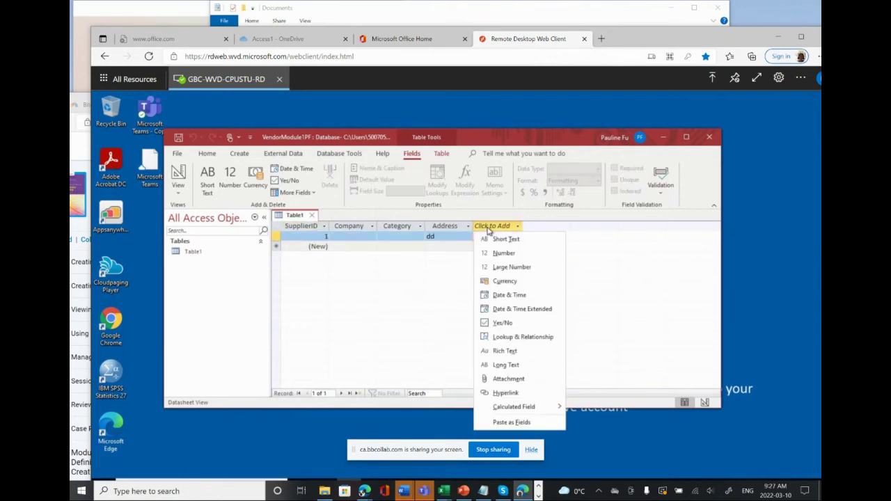
pyautogui.click(499, 239)
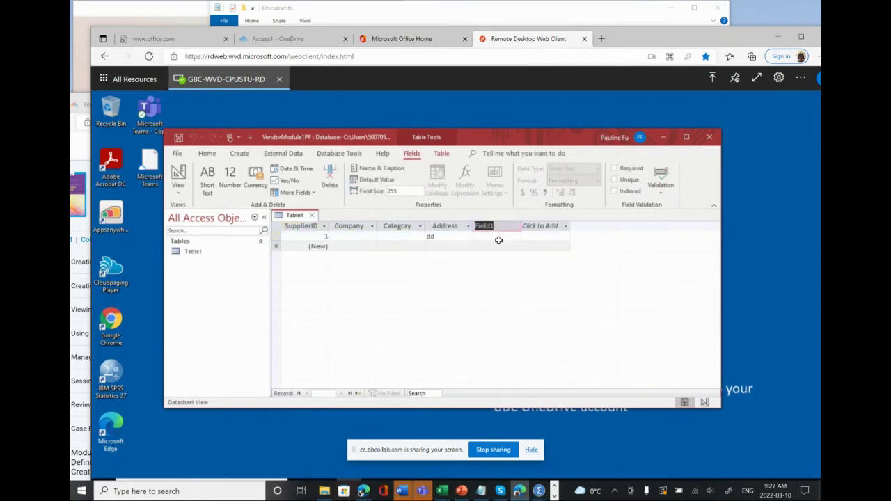
pyautogui.write('City')
pyautogui.click(548, 228)
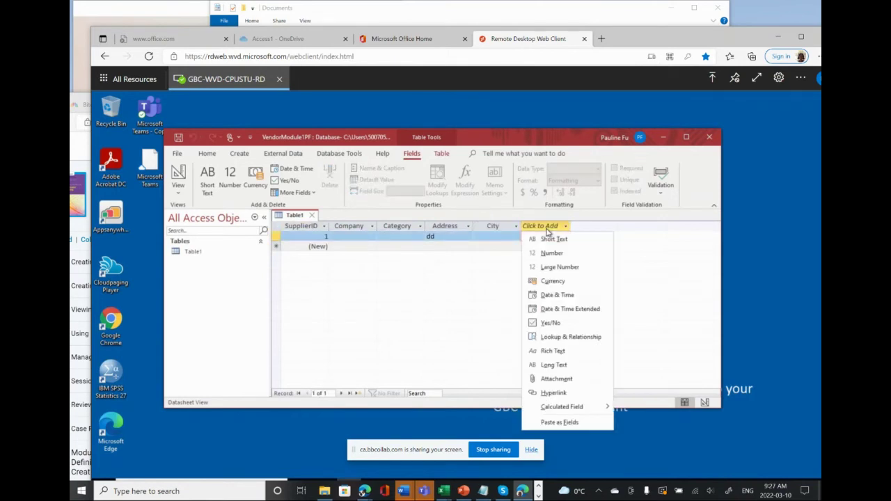
pyautogui.click(551, 239)
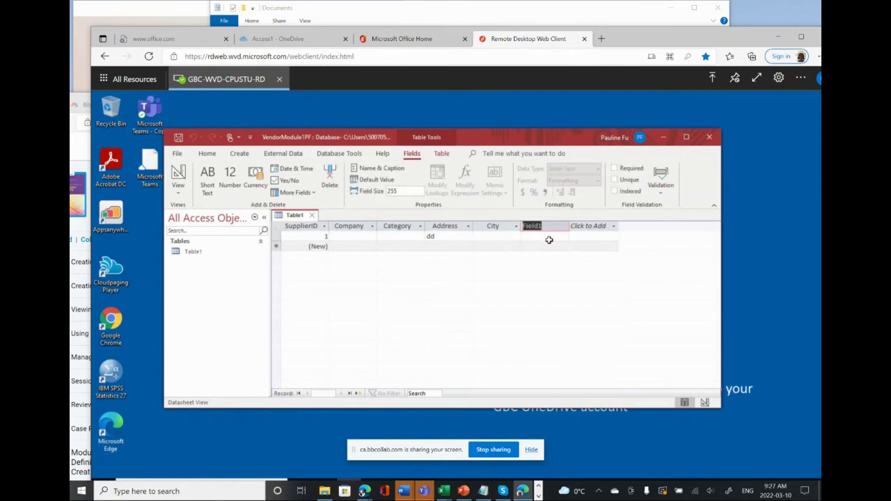
pyautogui.write('State')
pyautogui.click(595, 233)
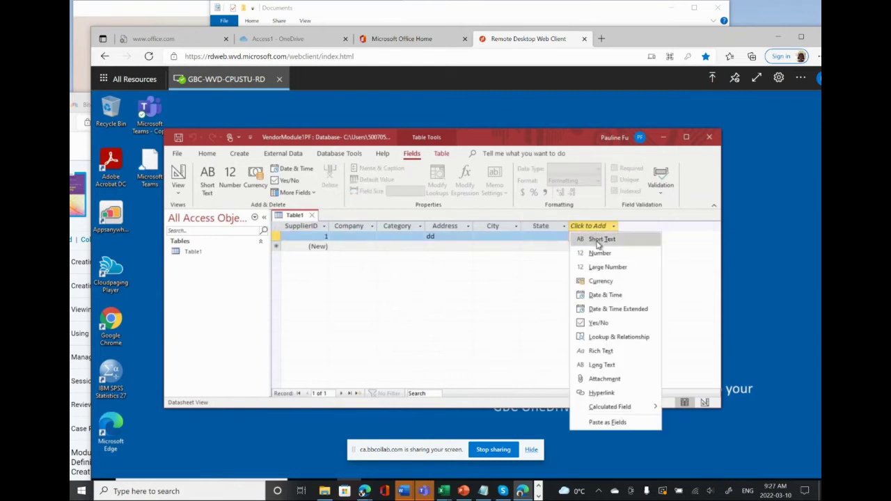
pyautogui.click(598, 240)
pyautogui.write('Zip')
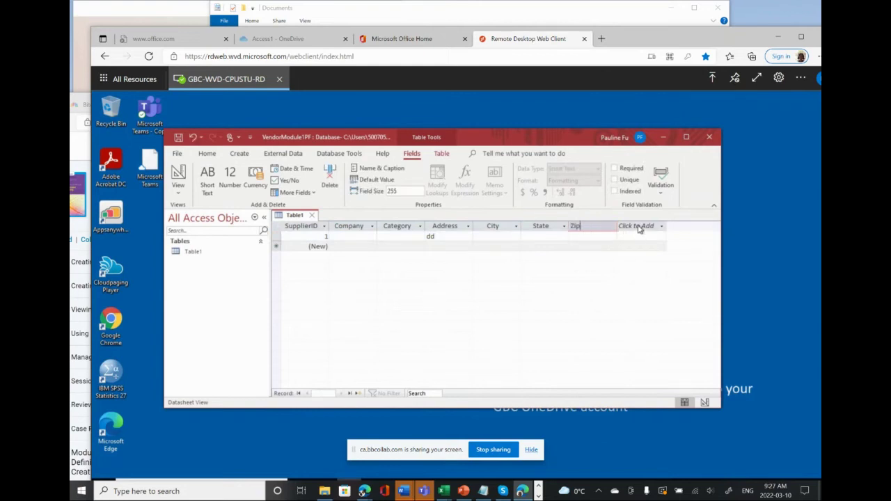
# Add Short Text fields Phone, ContactFirst, ContactLast and InitialContact
pyautogui.click(638, 229)
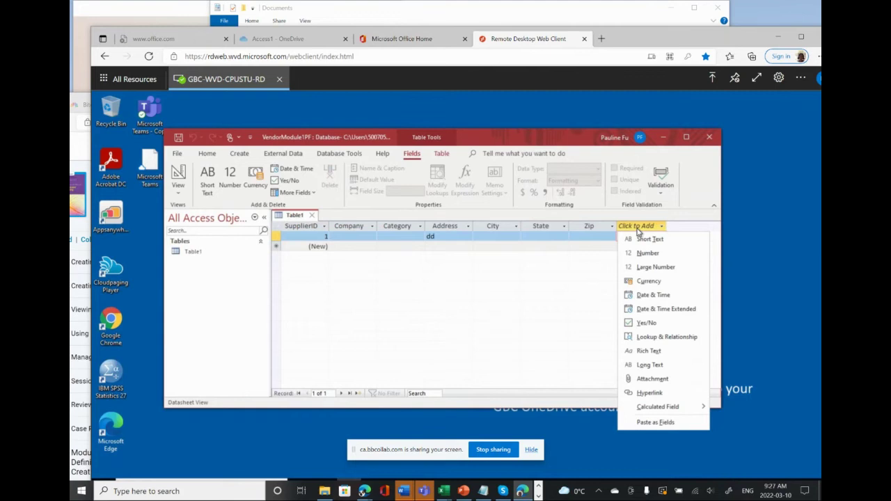
pyautogui.click(644, 239)
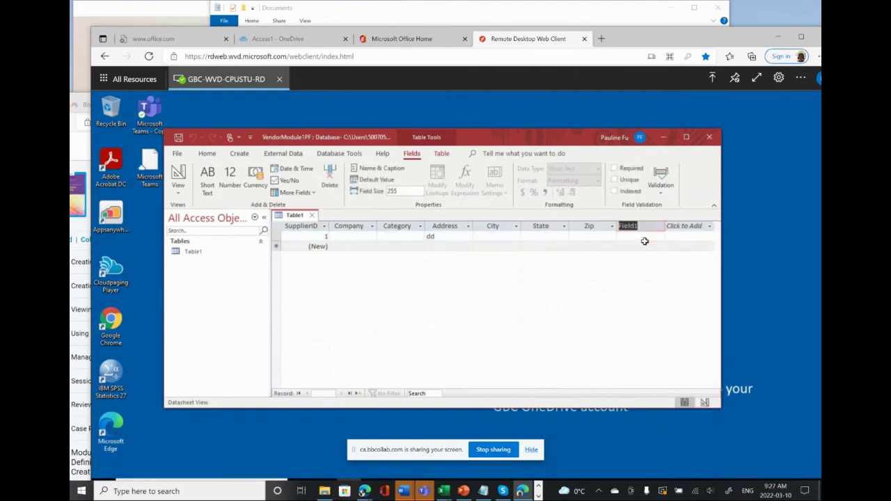
pyautogui.write('Phone')
pyautogui.click(679, 229)
pyautogui.click(688, 240)
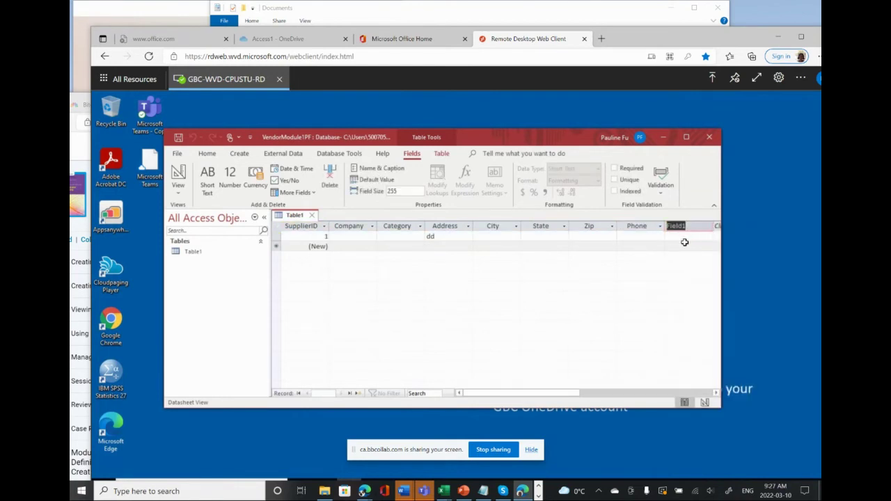
pyautogui.write('ContactFirst')
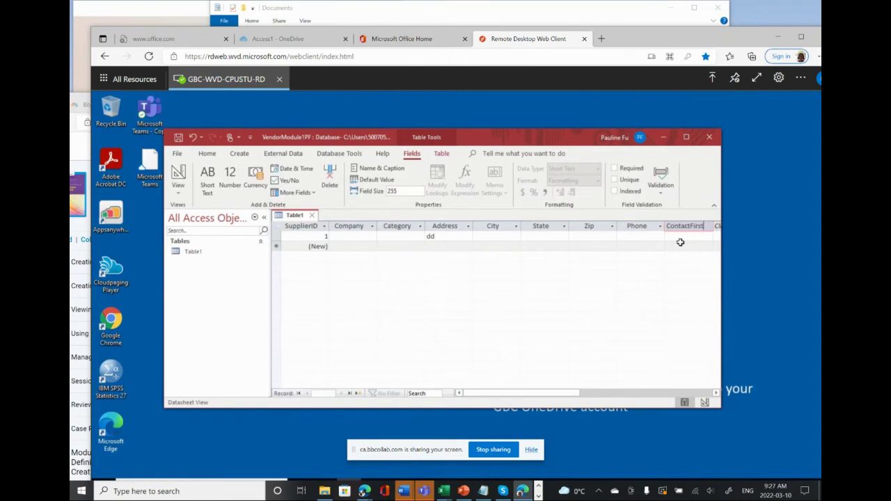
pyautogui.press('Return')
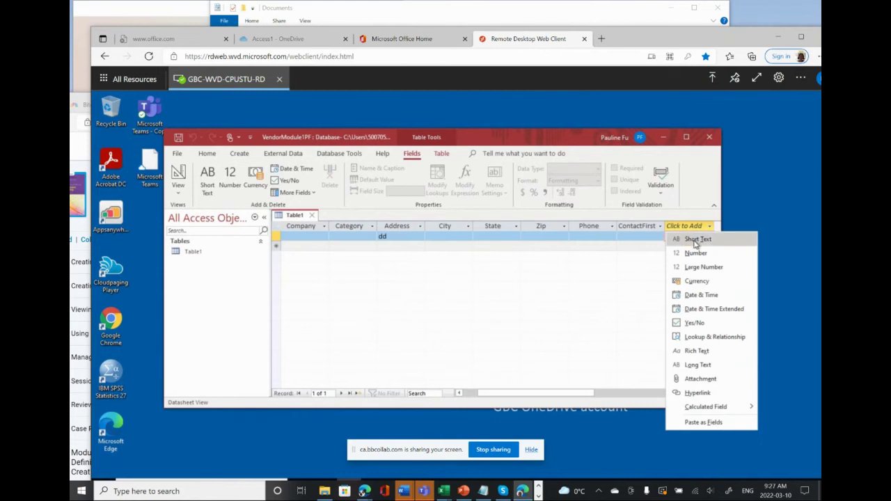
pyautogui.click(693, 240)
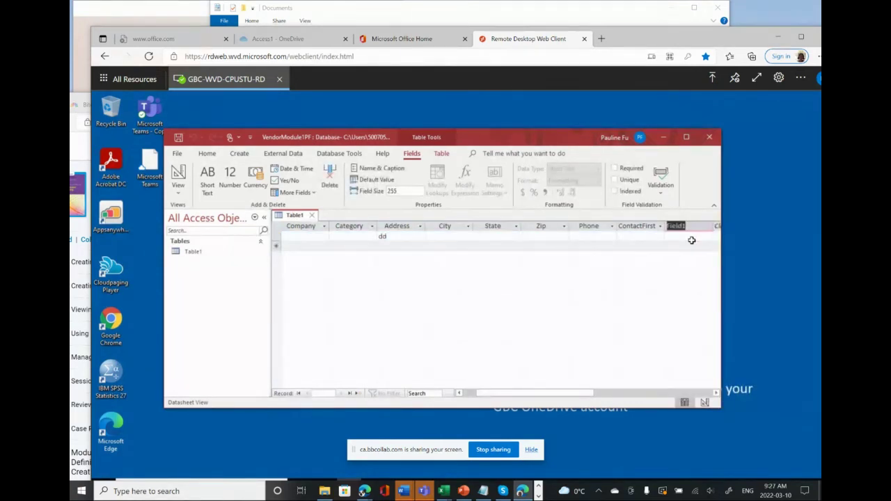
pyautogui.write('ContactLast')
pyautogui.press('Return')
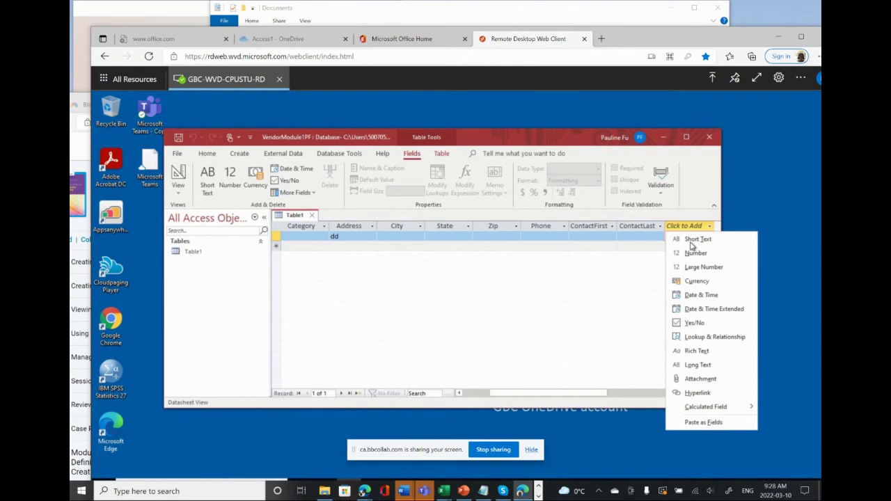
pyautogui.click(693, 240)
pyautogui.write('InitialContact')
pyautogui.press('Return')
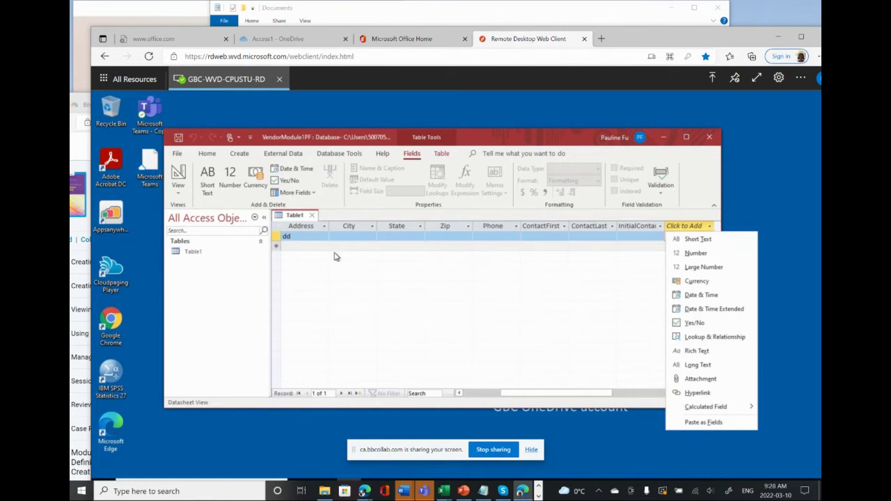
# Save Table1 under the table name Supplier
pyautogui.click(181, 139)
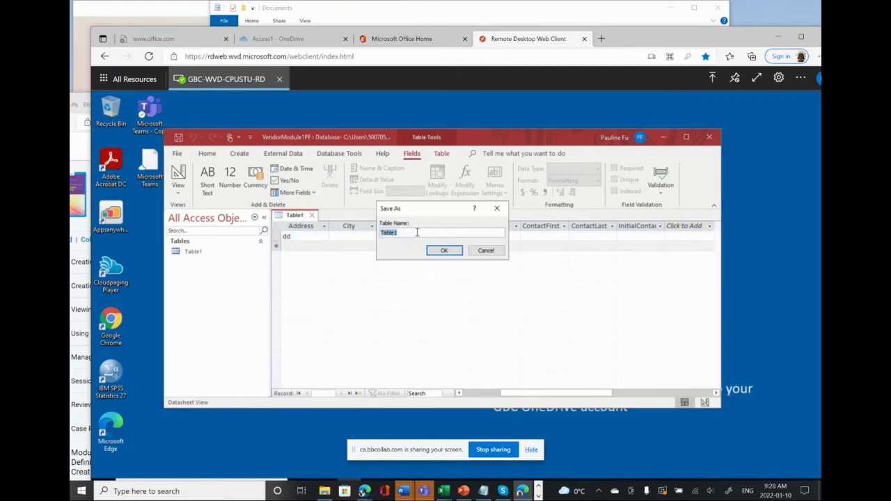
pyautogui.write('Supplier')
pyautogui.click(444, 251)
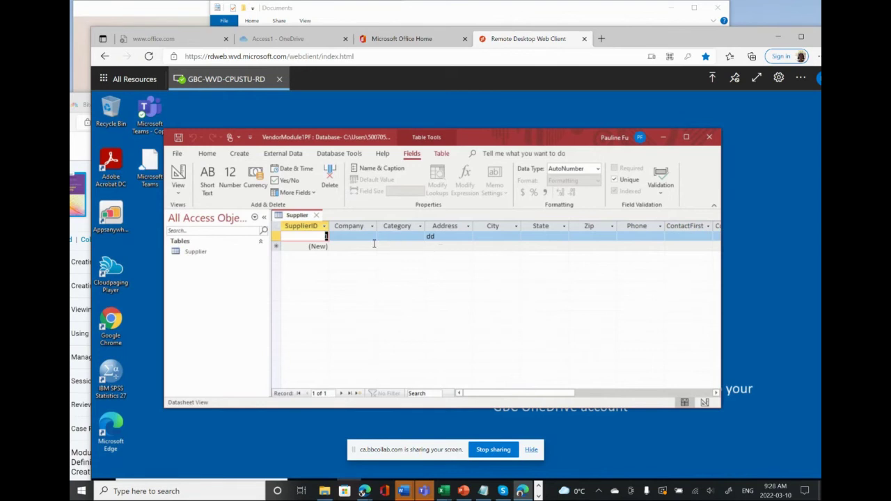
# Change SupplierID's data type from AutoNumber to Short Text and save the table
pyautogui.click(303, 226)
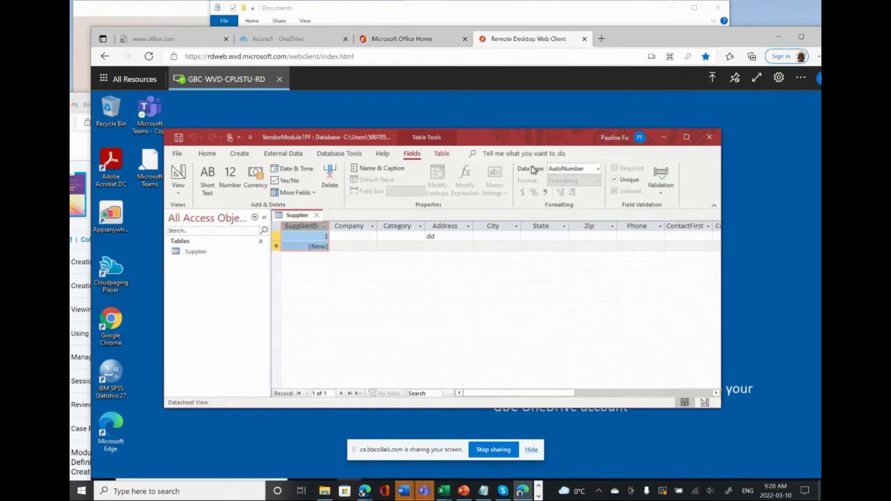
pyautogui.click(597, 168)
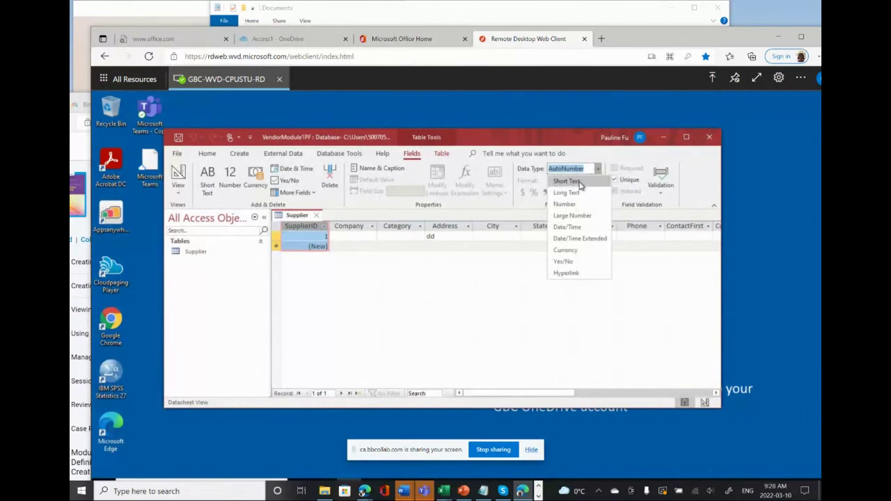
pyautogui.click(566, 182)
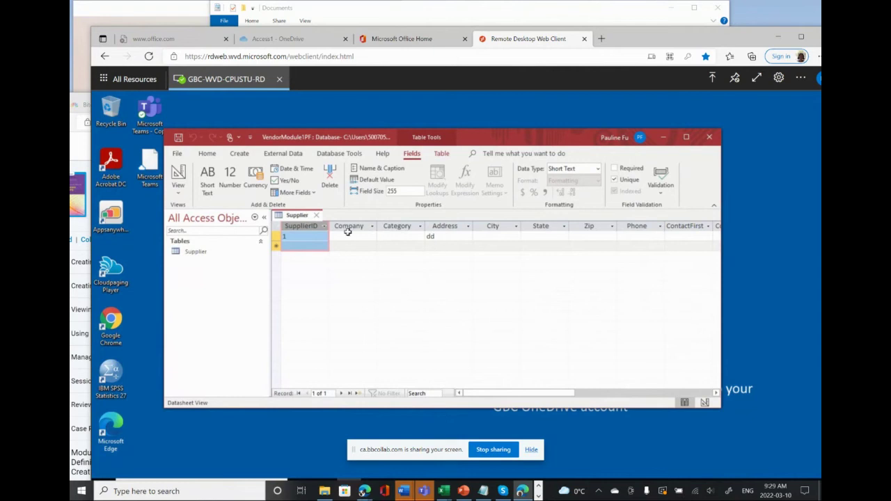
pyautogui.click(179, 138)
# Switch the Supplier table to Design view and start a new blank table in Design view
pyautogui.click(179, 194)
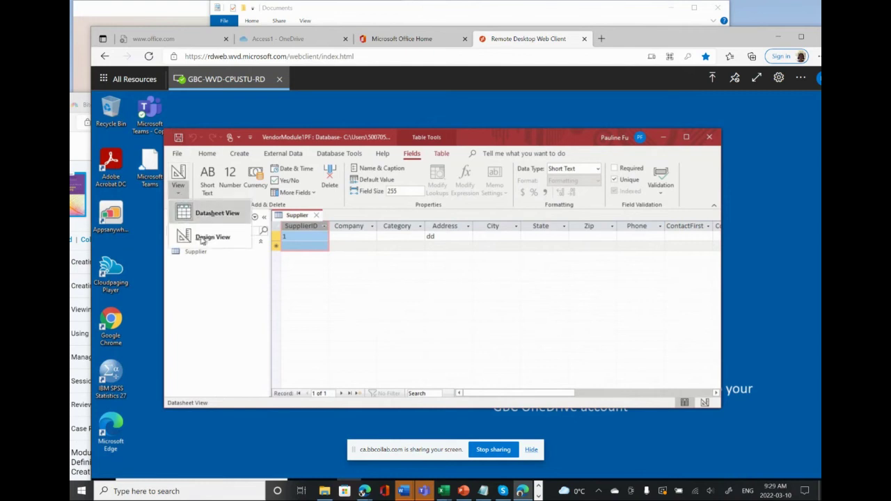
pyautogui.click(211, 238)
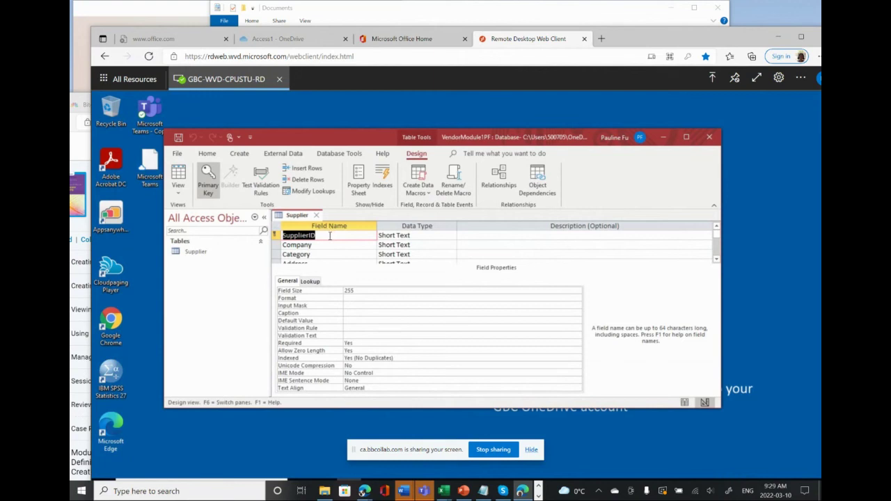
pyautogui.click(241, 155)
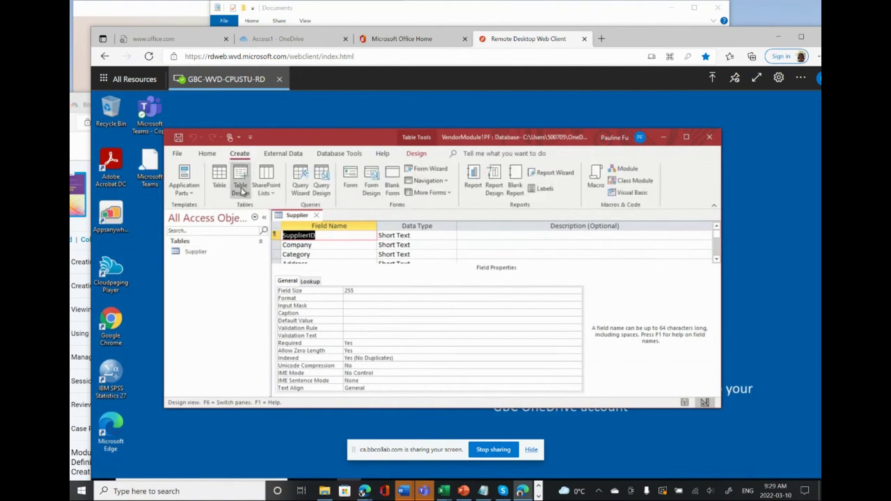
pyautogui.rightClick(240, 189)
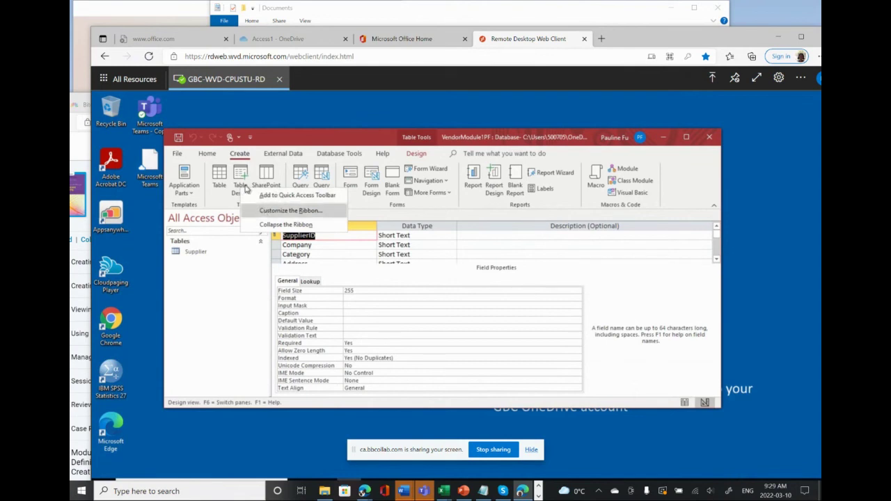
pyautogui.click(240, 183)
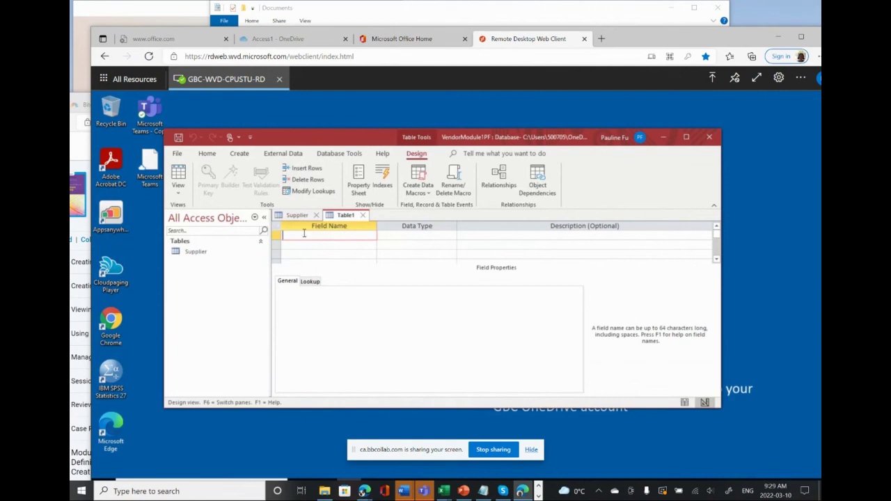
# Enter the field names ProductID, SupplierID and ProductName in Table1's design
pyautogui.write('Pro')
pyautogui.write('ductID')
pyautogui.click(295, 245)
pyautogui.write('SupplierID')
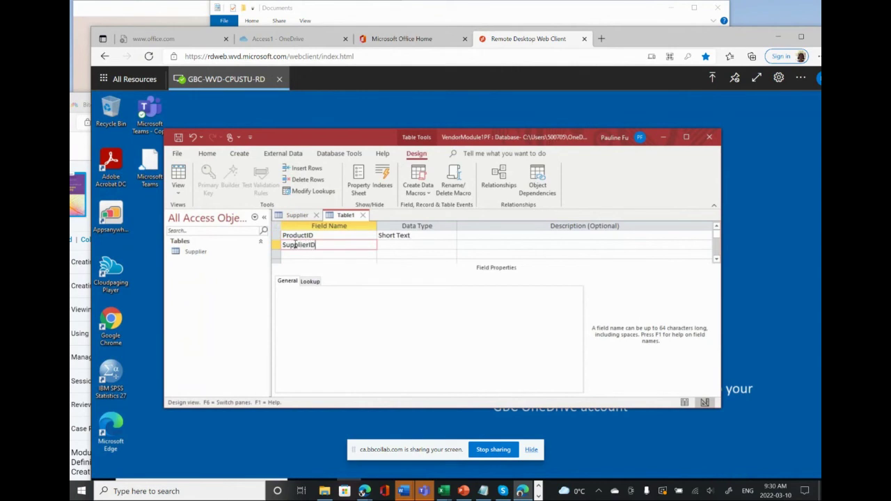
pyautogui.click(289, 255)
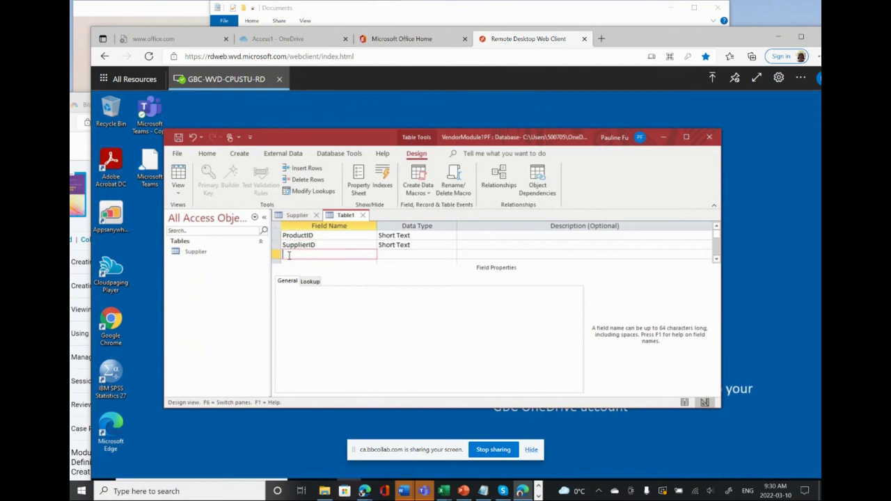
pyautogui.write('Pro')
pyautogui.write('ductName')
# Set ProductID as the primary key and give SupplierID the description 'Foregin key'
pyautogui.click(277, 237)
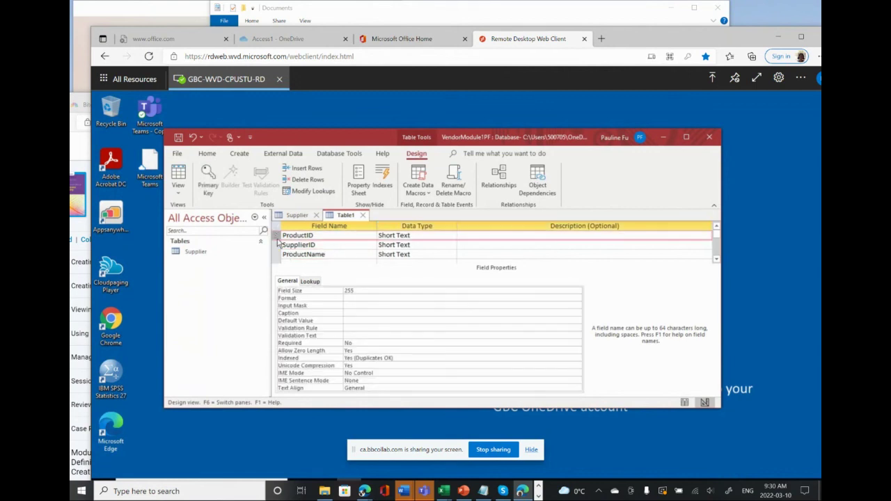
pyautogui.click(207, 183)
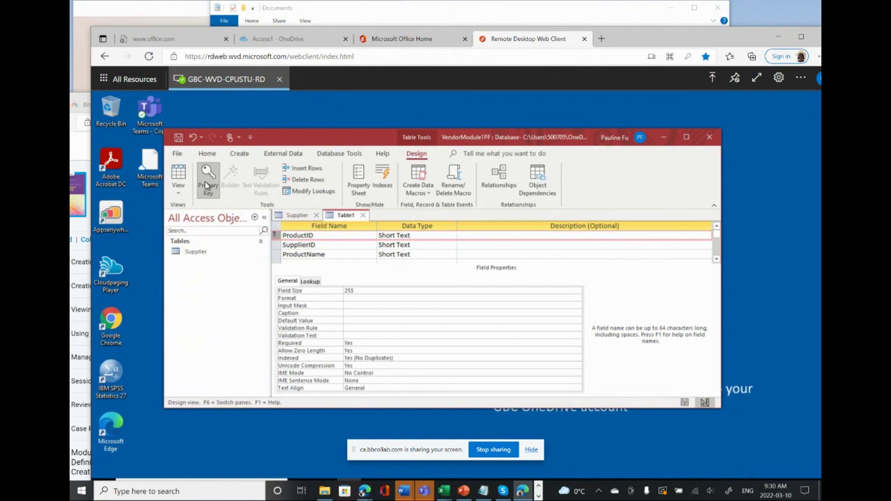
pyautogui.click(481, 248)
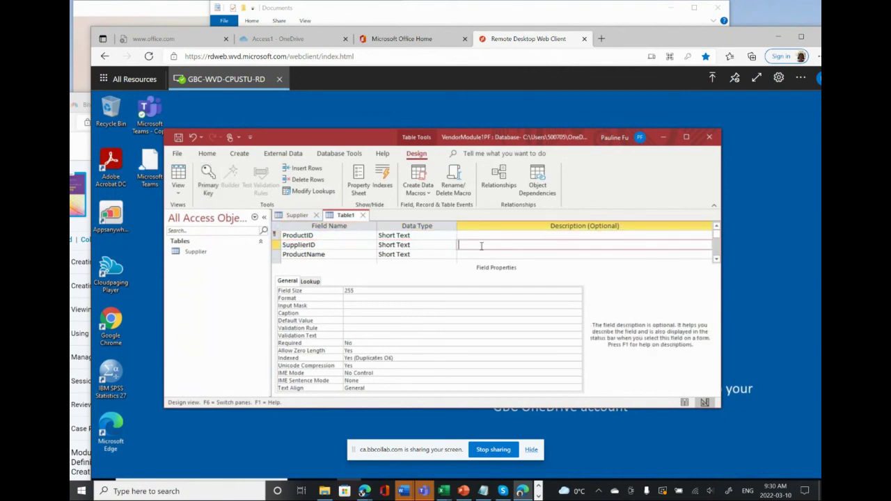
pyautogui.write('Foregin')
pyautogui.write(' key')
pyautogui.doubleClick(658, 42)
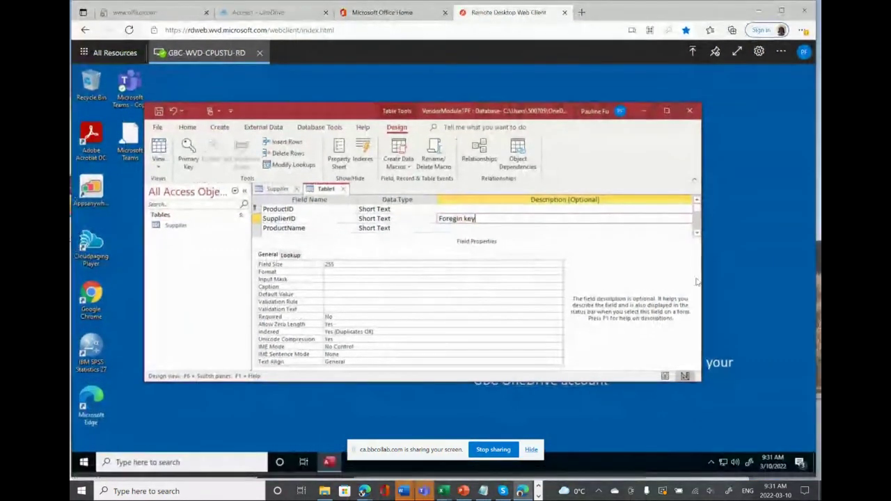
pyautogui.click(711, 465)
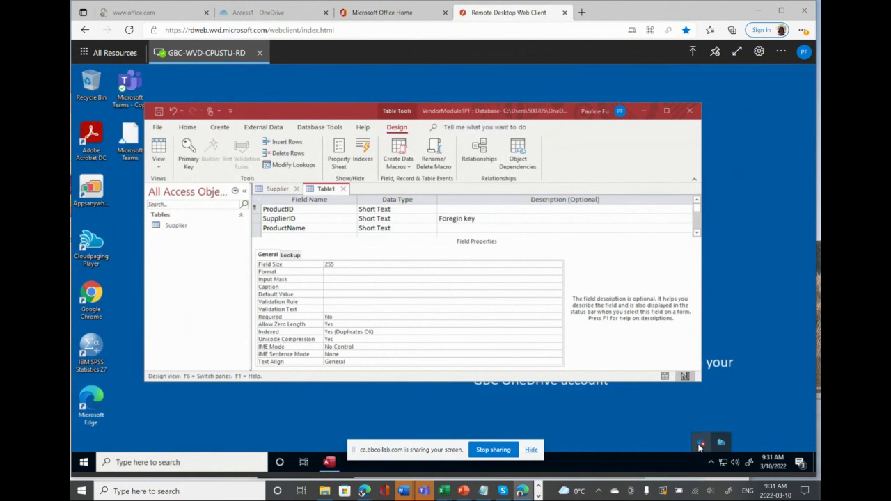
# Move the remote desktop aside and bring the textbook's Review Assignments page to the front
pyautogui.moveTo(614, 16); pyautogui.dragTo(591, 154)
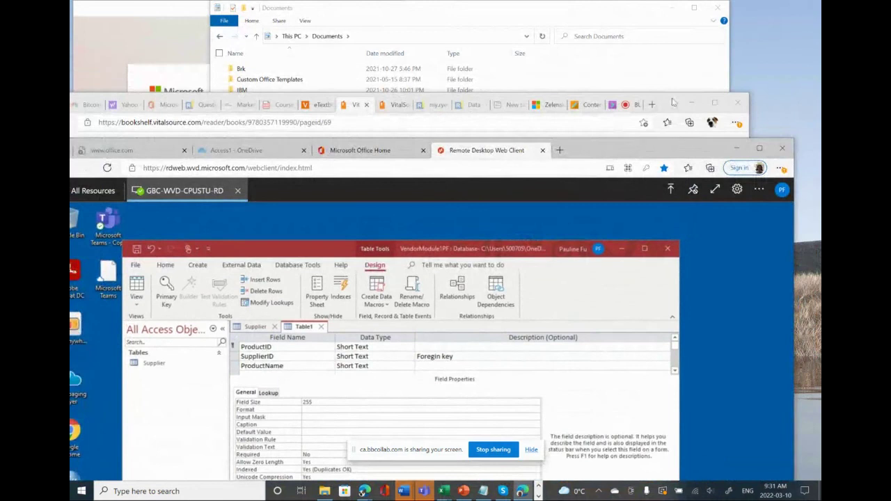
pyautogui.click(658, 105)
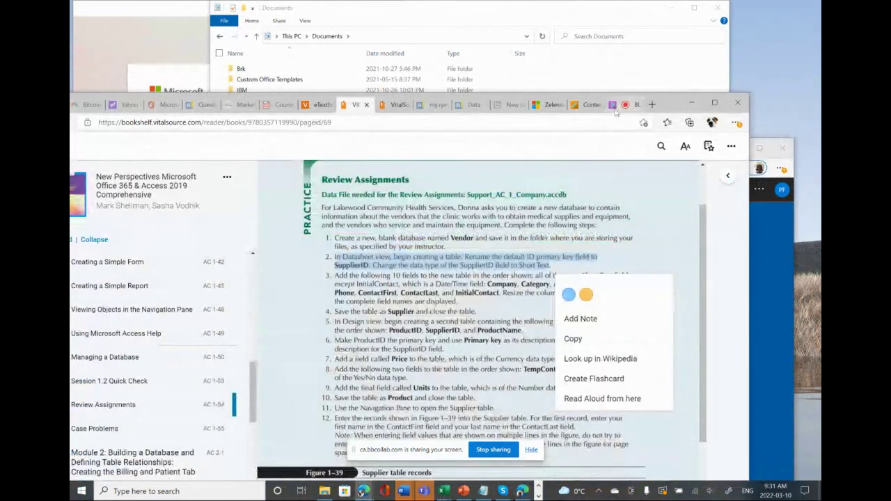